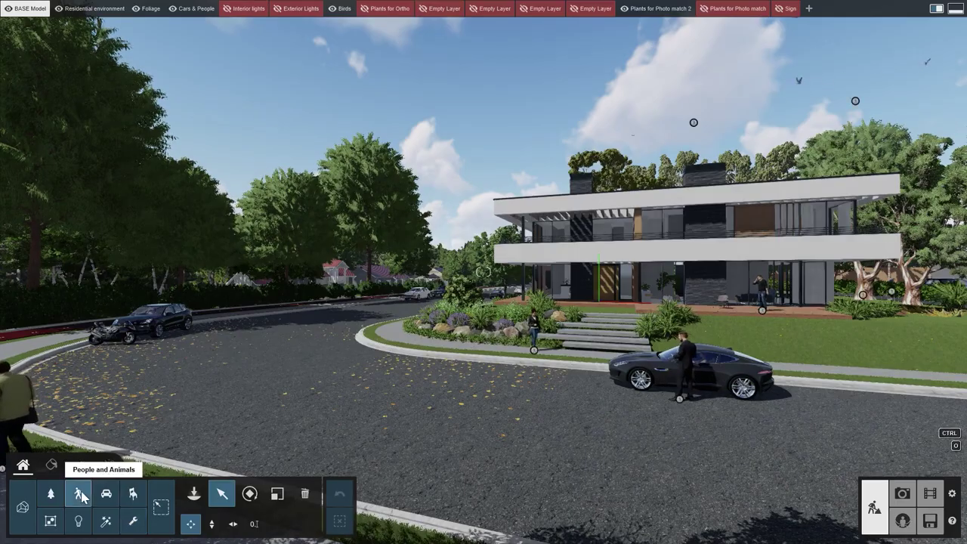
- Place a Duck 002 Flying bird over the road and raise it into the sky
{"action": "left_click", "coordinate": [81, 495]}
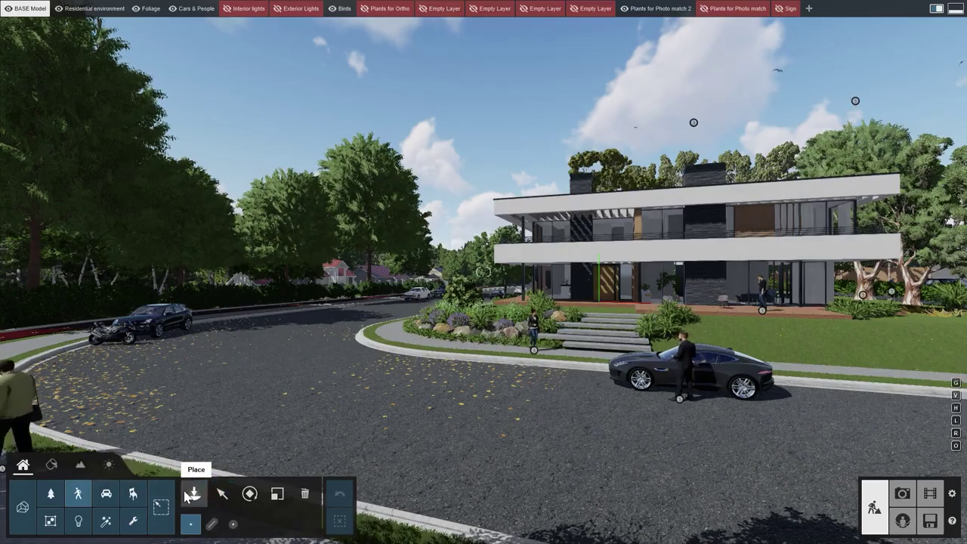
{"action": "left_click", "coordinate": [153, 56]}
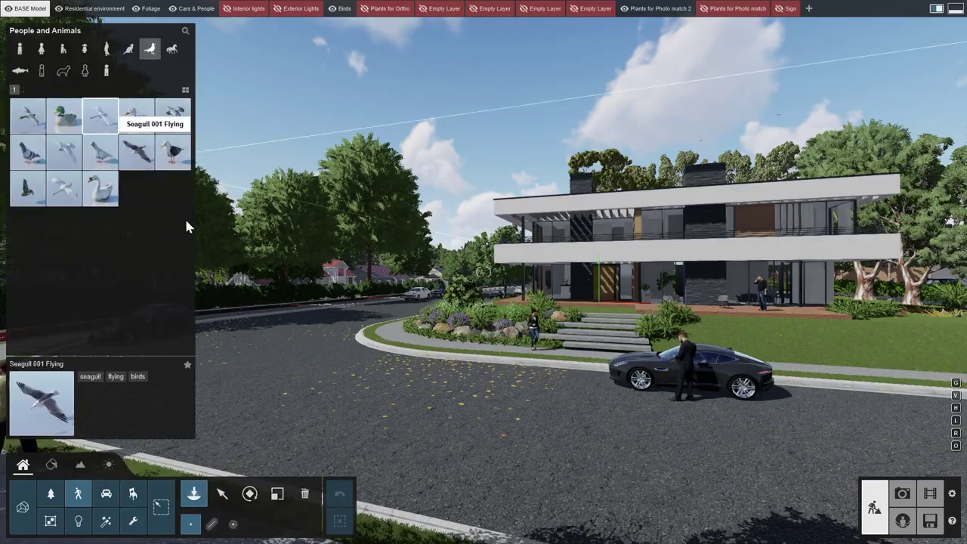
{"action": "left_click", "coordinate": [399, 414]}
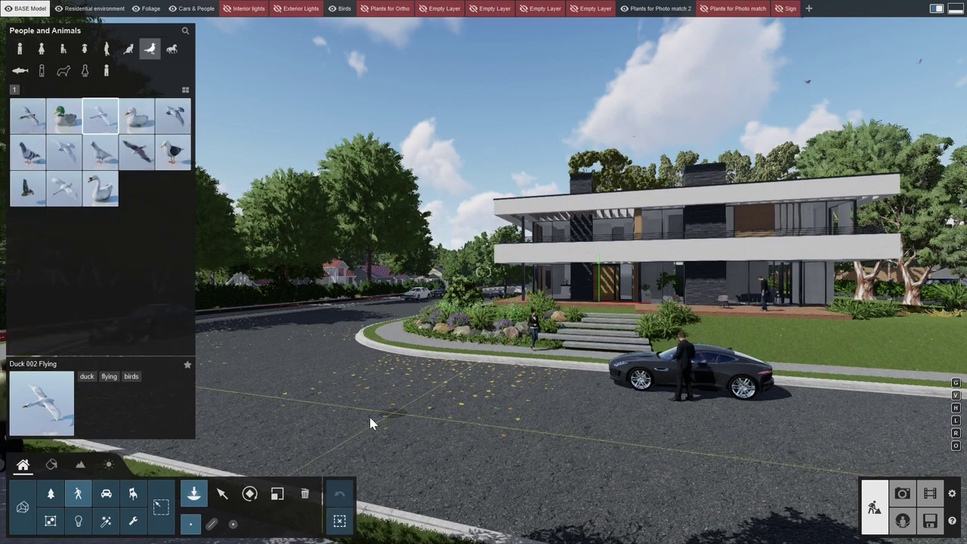
{"action": "left_click", "coordinate": [222, 493]}
{"action": "left_click_drag", "start_coordinate": [398, 412], "coordinate": [401, 323]}
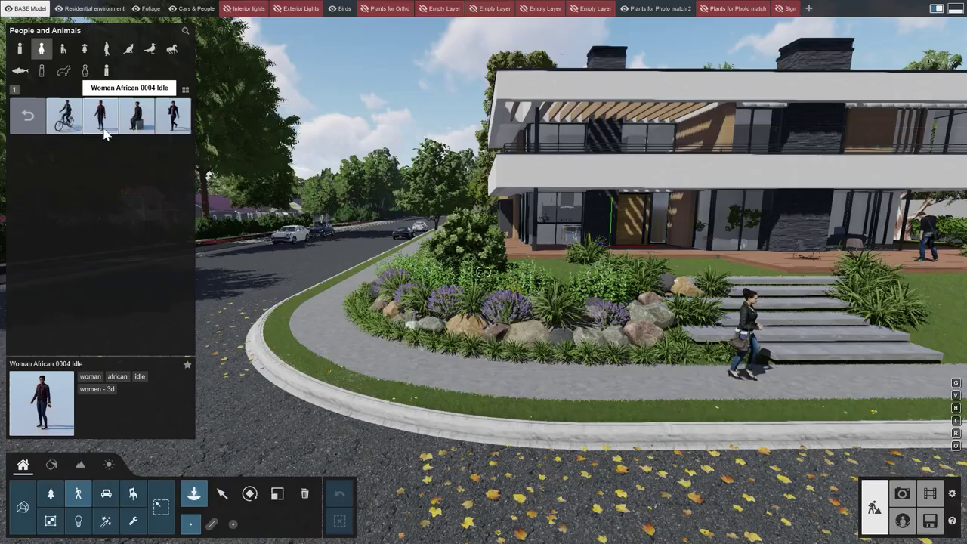
- Place walking people on the sidewalk and animate one walker across an 8-second range
{"action": "left_click", "coordinate": [537, 377]}
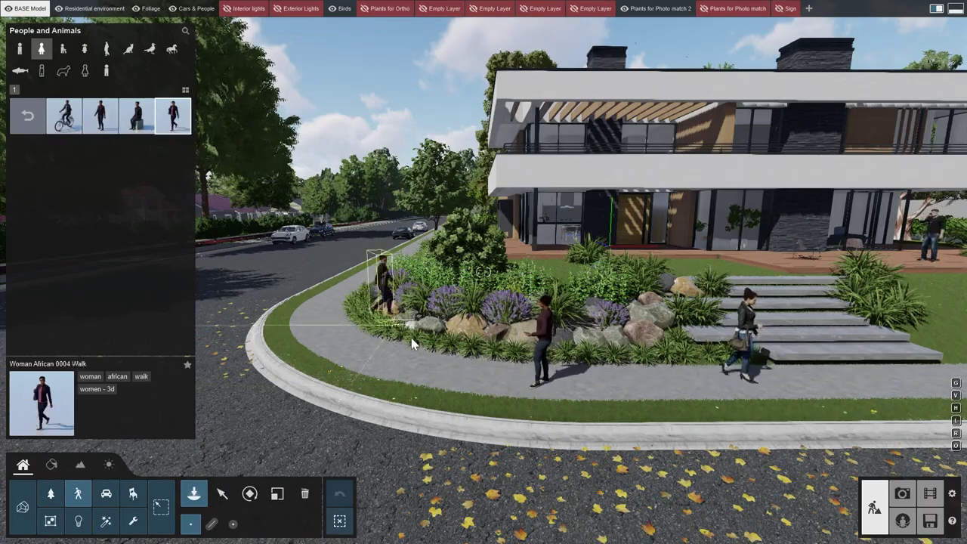
{"action": "left_click", "coordinate": [453, 374]}
{"action": "left_click", "coordinate": [64, 116]}
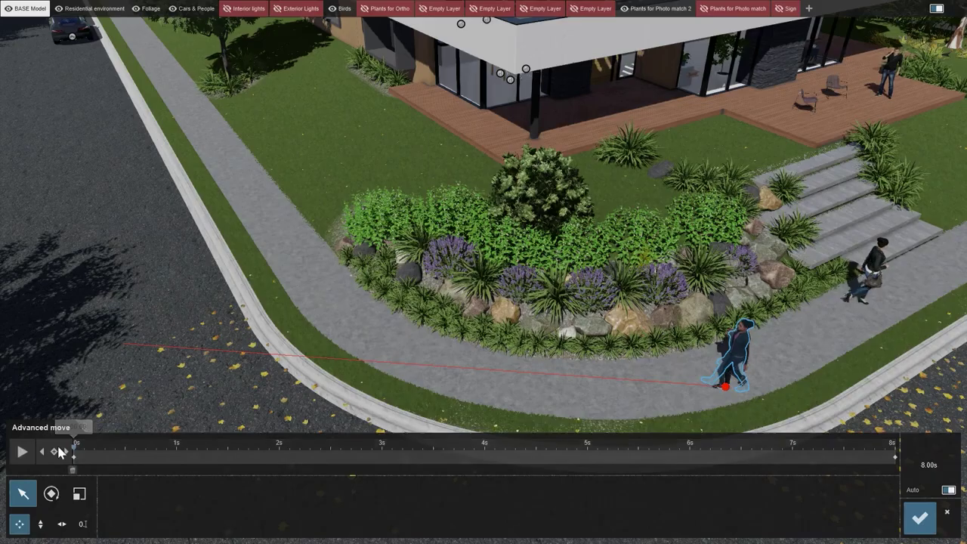
{"action": "left_click_drag", "start_coordinate": [71, 443], "coordinate": [890, 459]}
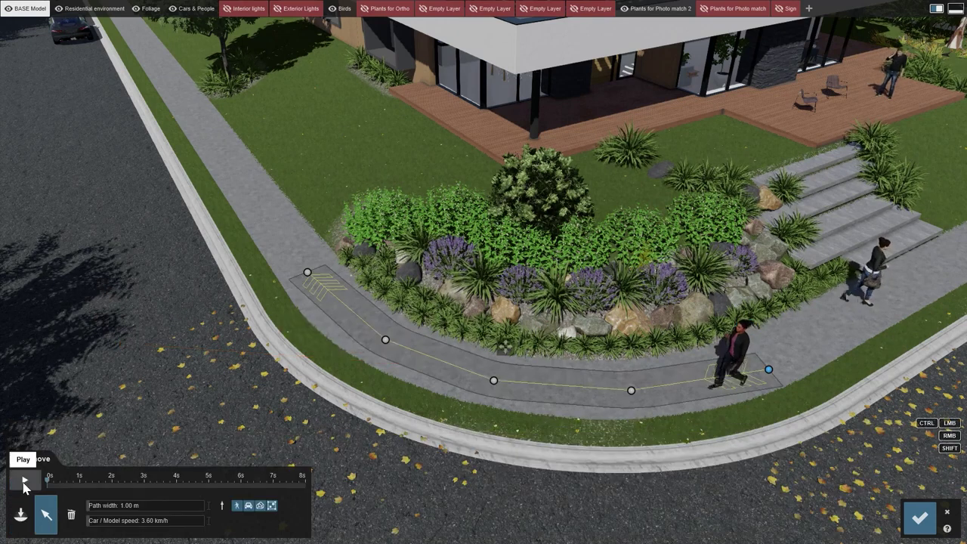
{"action": "left_click", "coordinate": [25, 481]}
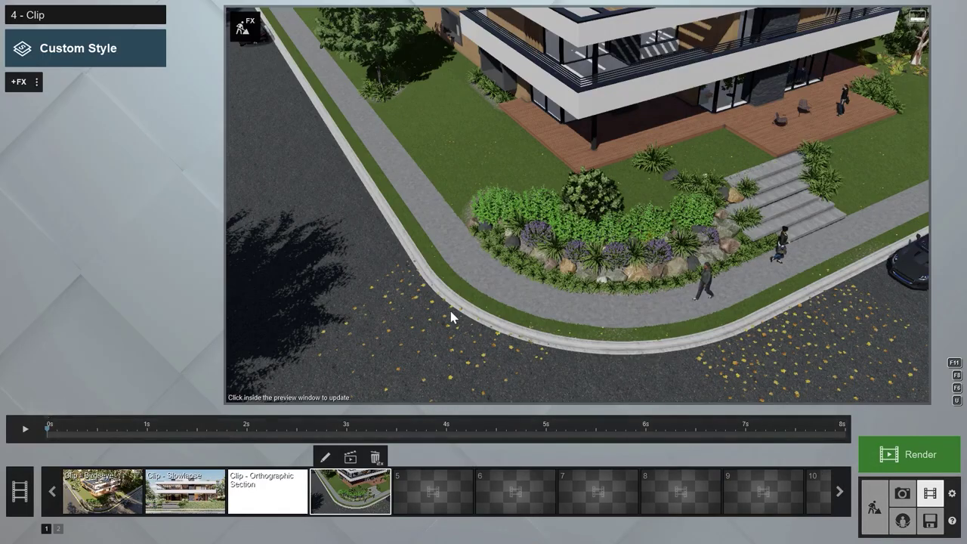
- Add an Animation > Mass Move effect to clip 4 and enter its path editing
{"action": "left_click", "coordinate": [13, 83]}
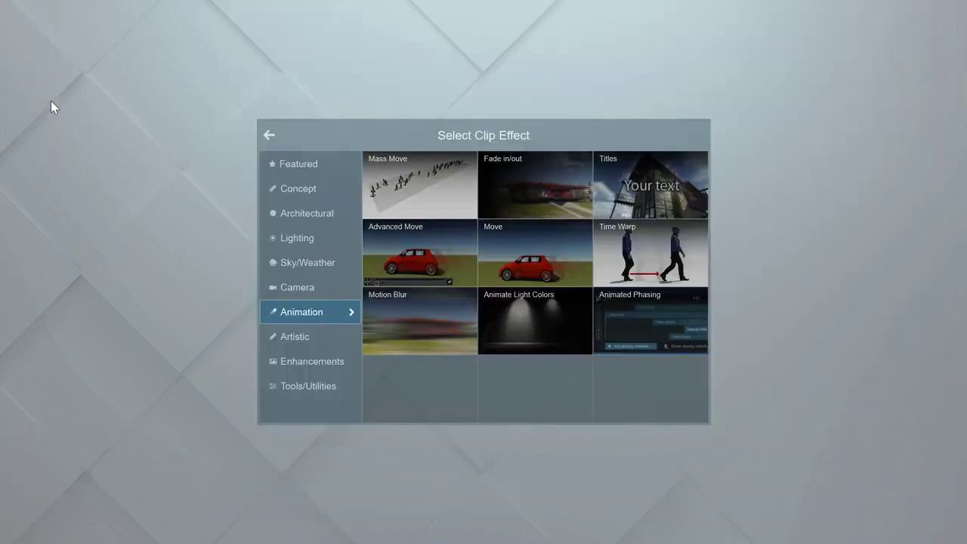
{"action": "left_click", "coordinate": [382, 184]}
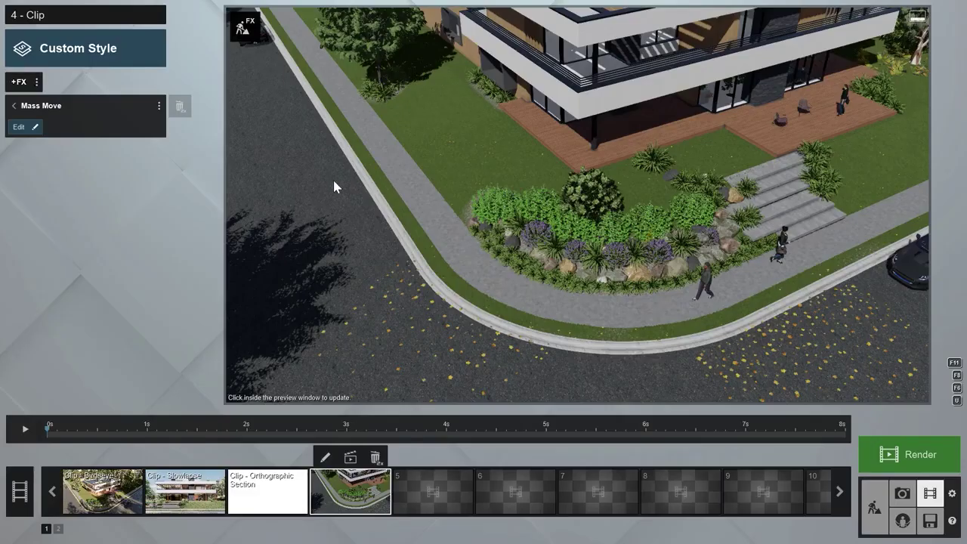
{"action": "left_click", "coordinate": [19, 127]}
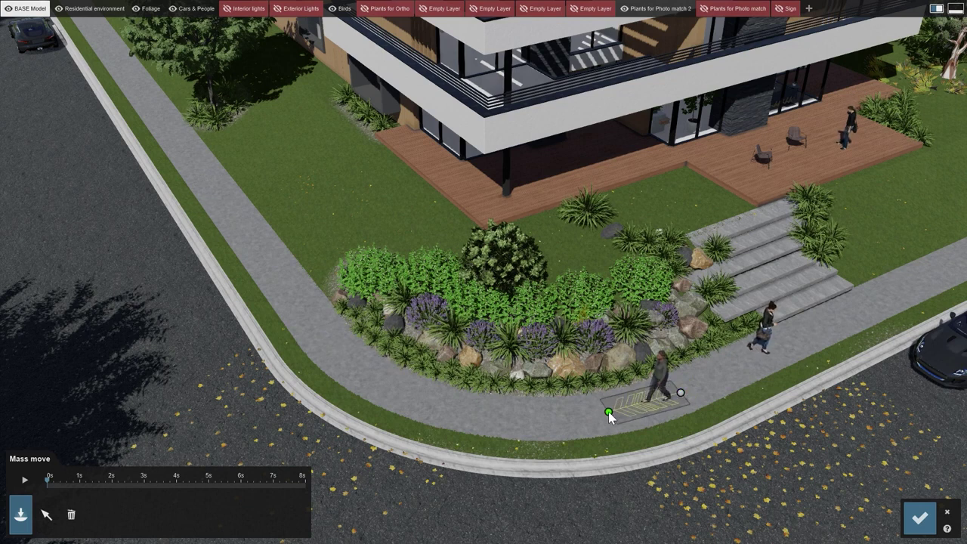
- Extend the Mass Move path with nodes around the curved sidewalk, smoothing the corner to 100%
{"action": "left_click", "coordinate": [609, 412]}
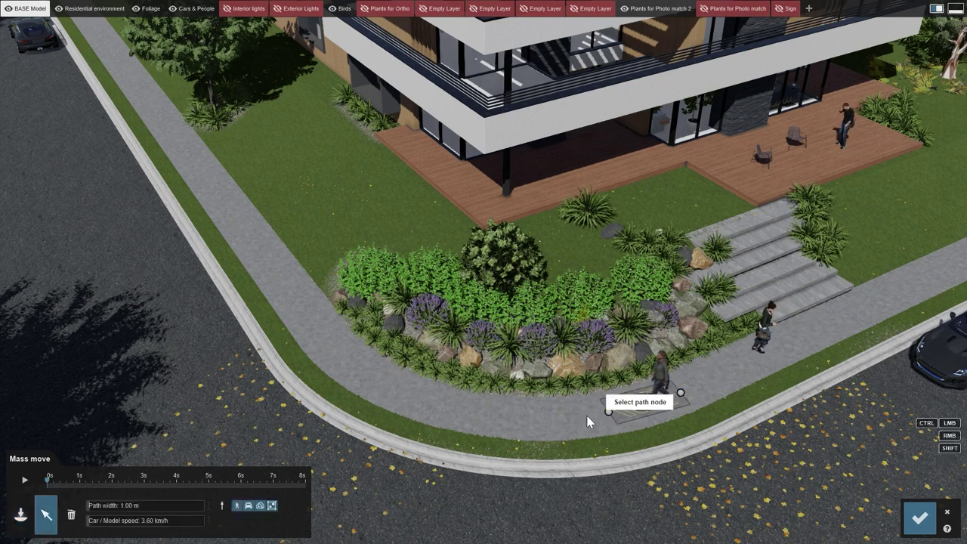
{"action": "left_click", "coordinate": [517, 420], "text": "ctrl"}
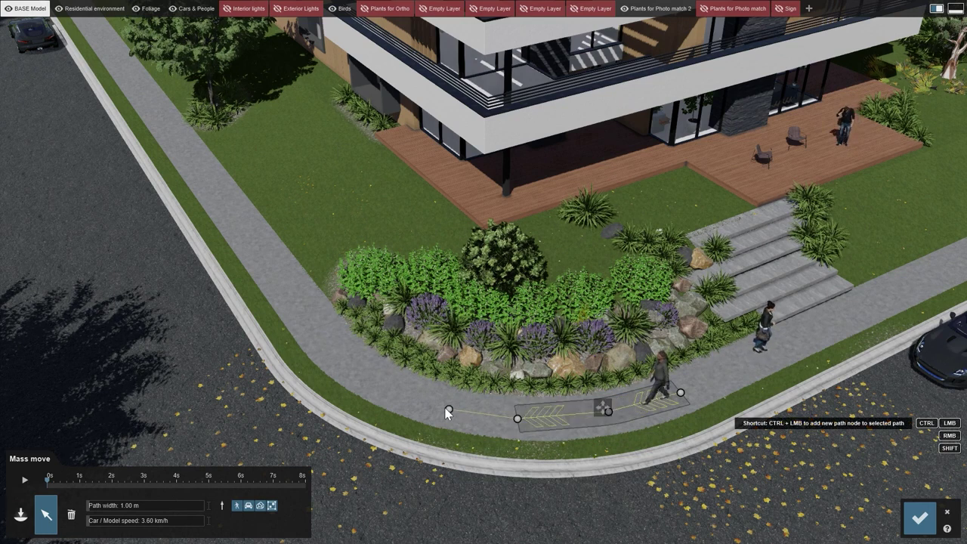
{"action": "left_click", "coordinate": [385, 384], "text": "ctrl"}
{"action": "left_click", "coordinate": [356, 358], "text": "ctrl"}
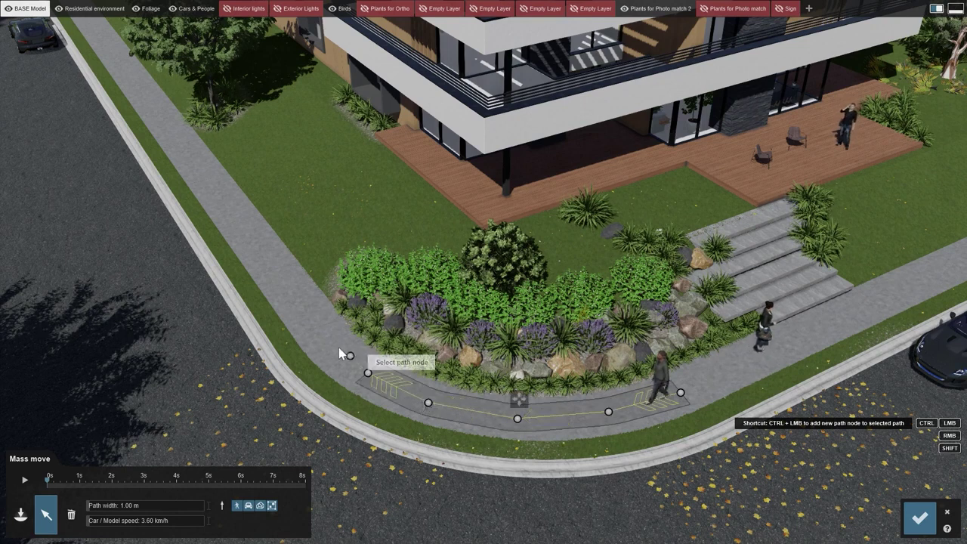
{"action": "left_click", "coordinate": [311, 318], "text": "ctrl"}
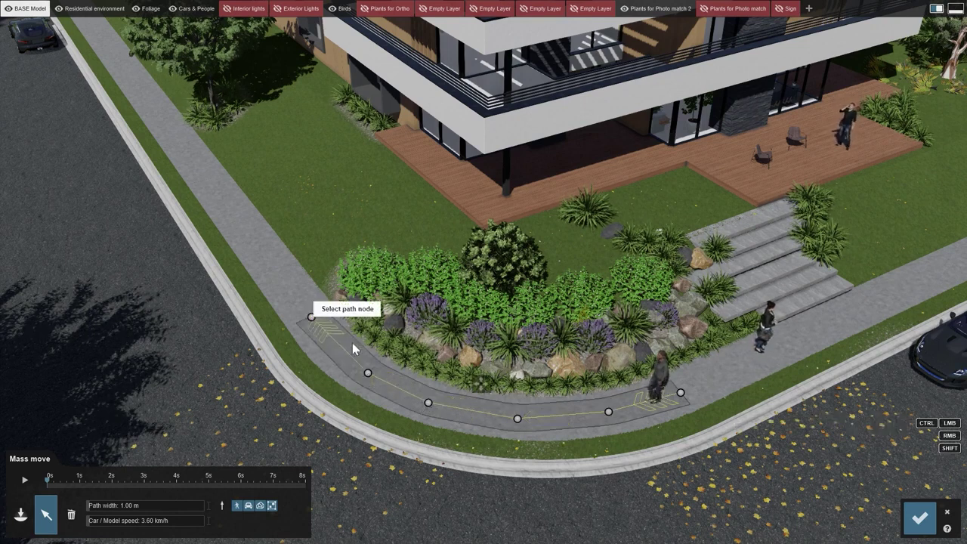
{"action": "left_click", "coordinate": [680, 394]}
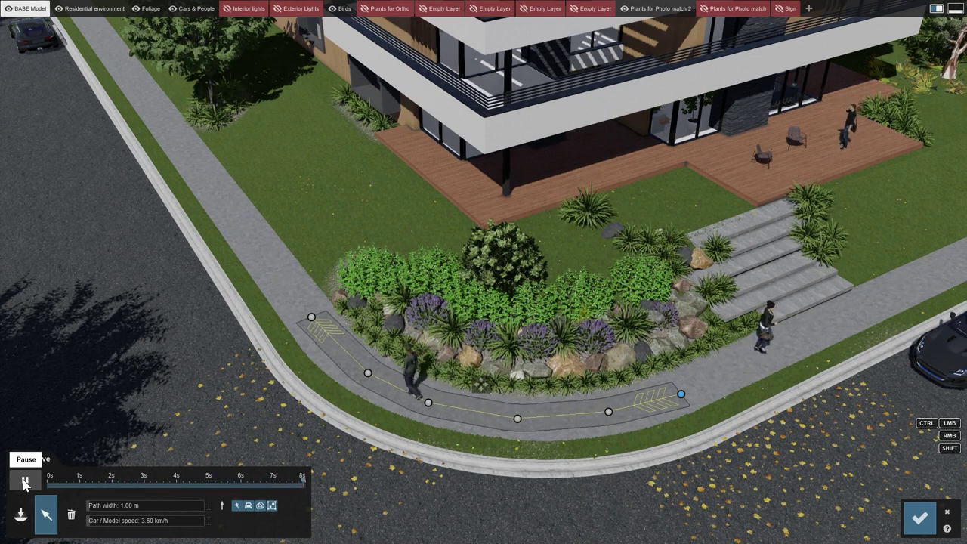
{"action": "left_click", "coordinate": [609, 412]}
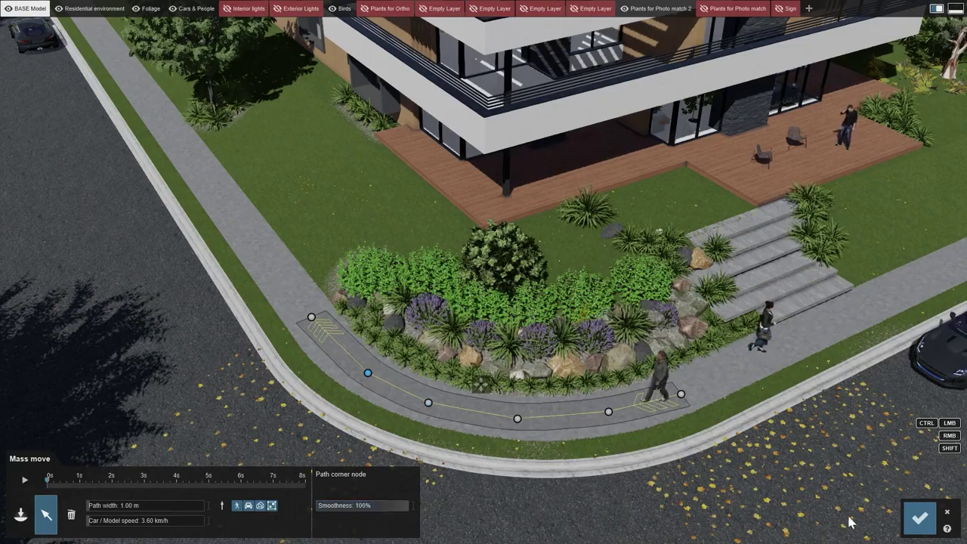
{"action": "left_click", "coordinate": [916, 523]}
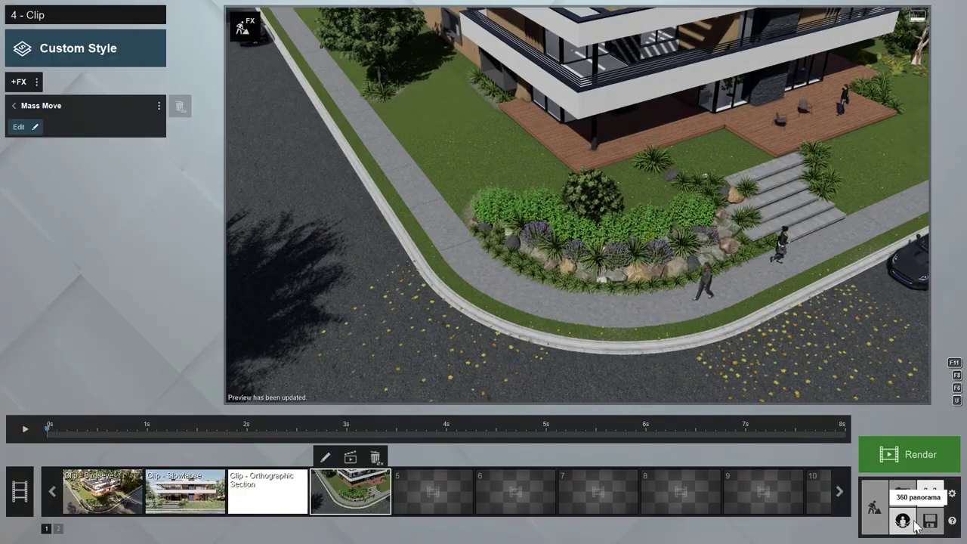
- Toggle the road path's direction so cars drive toward the viewer, then re-enter Mass Move editing
{"action": "left_click", "coordinate": [25, 429]}
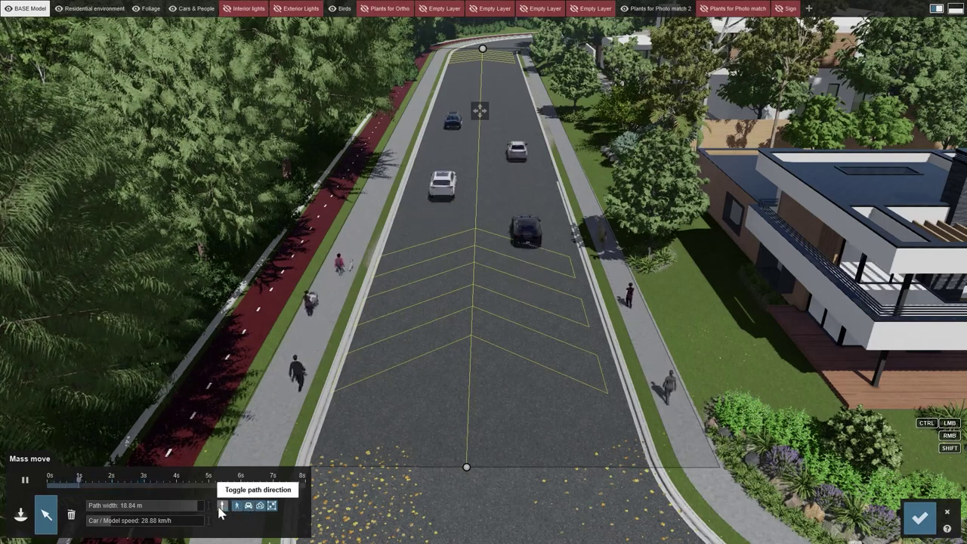
{"action": "left_click", "coordinate": [223, 511]}
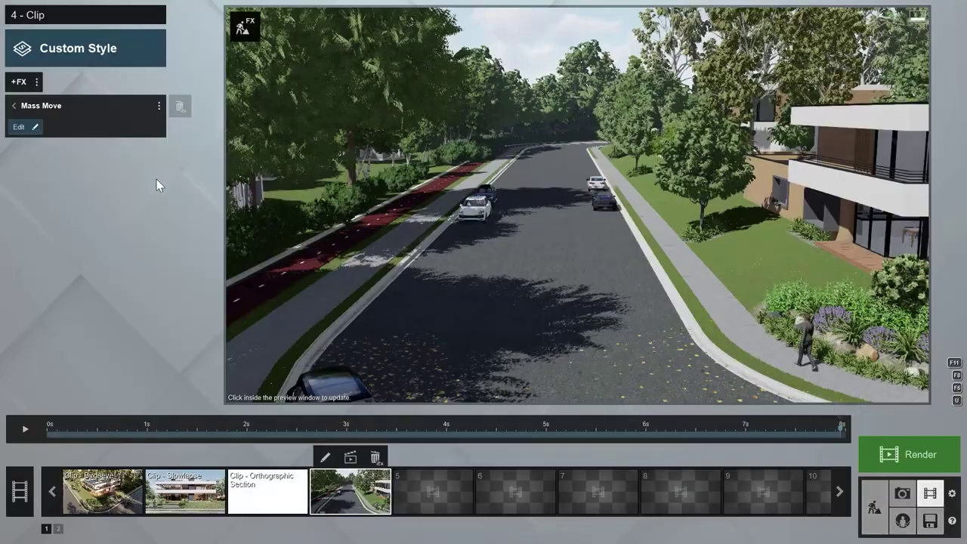
{"action": "left_click", "coordinate": [22, 129]}
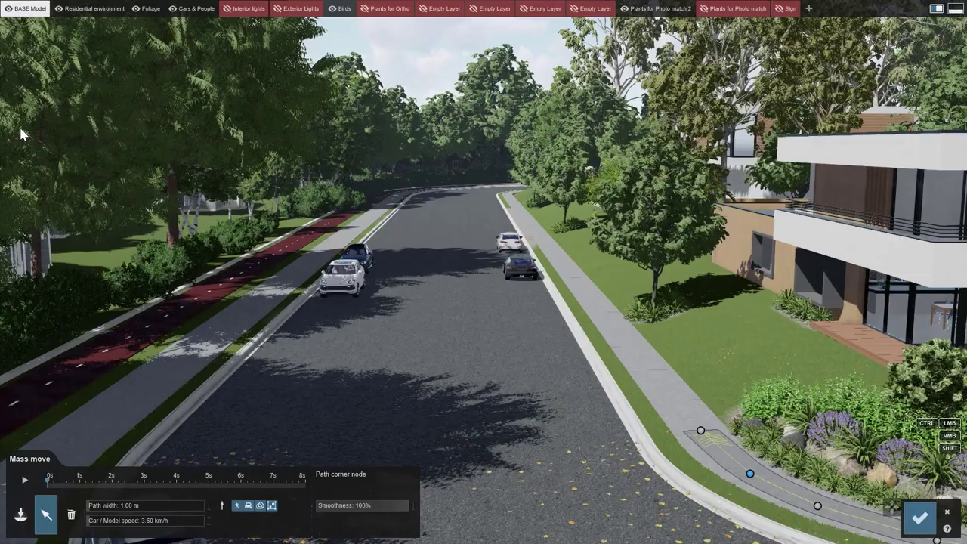
- Draw a new road path 20 m wide with cars at 31.26 km/h and play it
{"action": "left_click", "coordinate": [21, 517]}
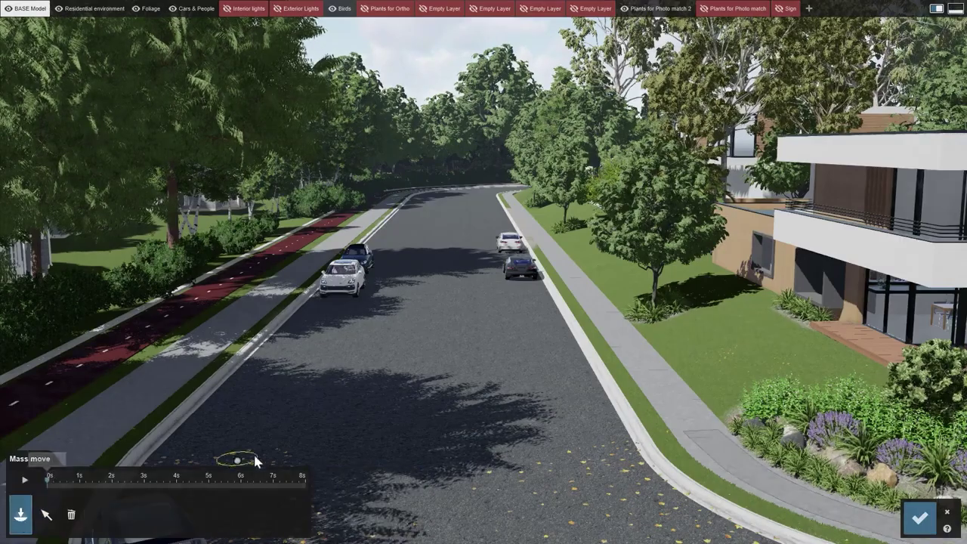
{"action": "left_click", "coordinate": [454, 195]}
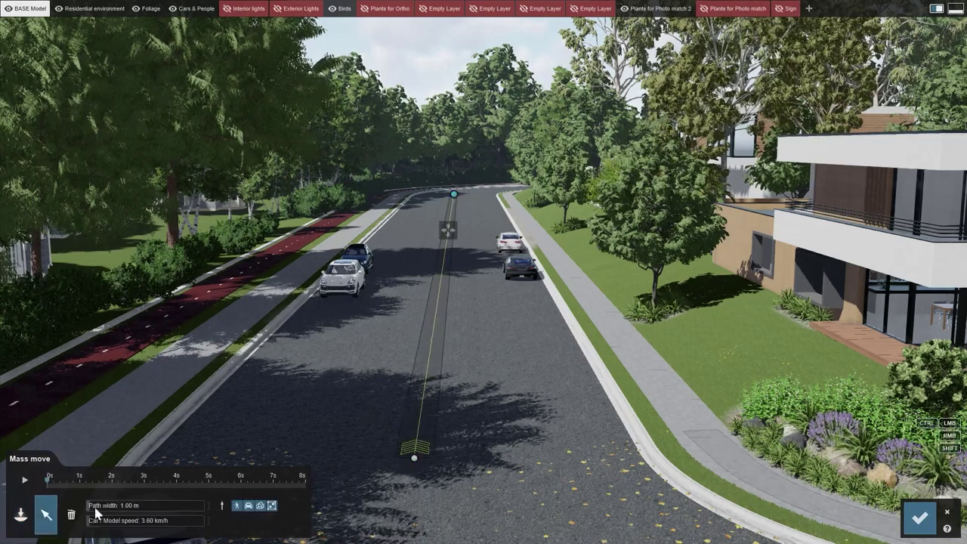
{"action": "left_click_drag", "start_coordinate": [95, 512], "coordinate": [225, 525]}
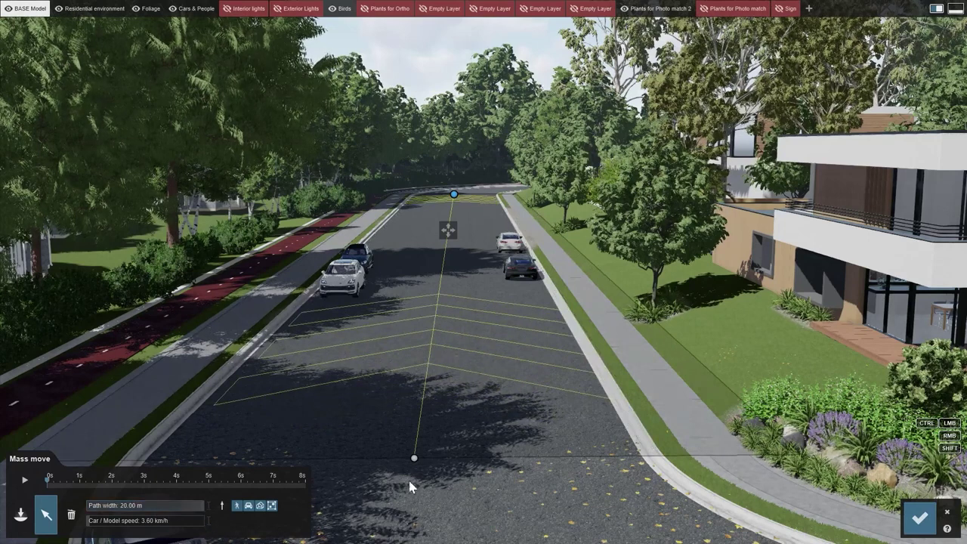
{"action": "left_click_drag", "start_coordinate": [414, 463], "coordinate": [398, 463]}
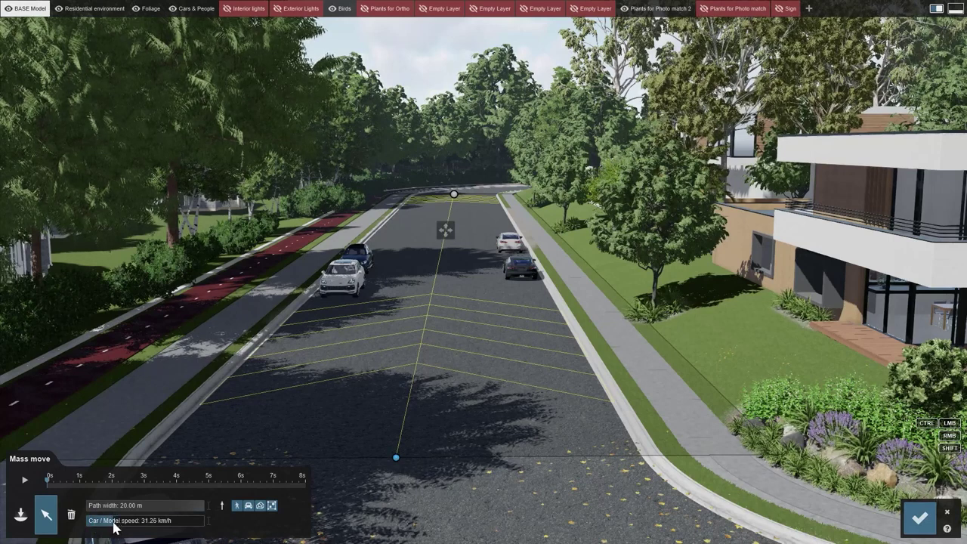
{"action": "left_click", "coordinate": [25, 480]}
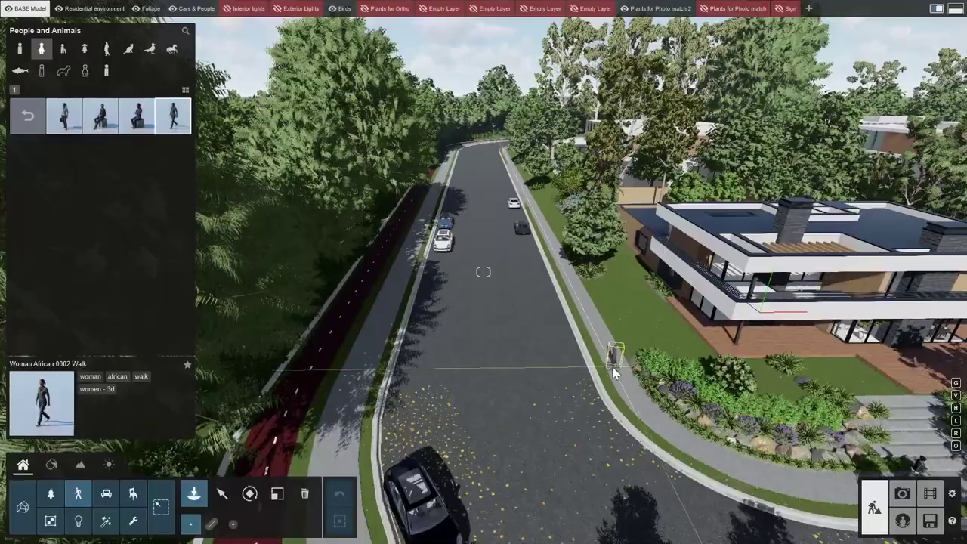
- Add walking pedestrians, including a woman, on both sidewalks and inspect the cars' properties
{"action": "left_click", "coordinate": [173, 116]}
{"action": "left_click", "coordinate": [577, 304]}
{"action": "left_click", "coordinate": [173, 116]}
{"action": "left_click", "coordinate": [45, 226]}
{"action": "left_click", "coordinate": [371, 341]}
{"action": "left_click", "coordinate": [106, 493]}
{"action": "left_click", "coordinate": [222, 493]}
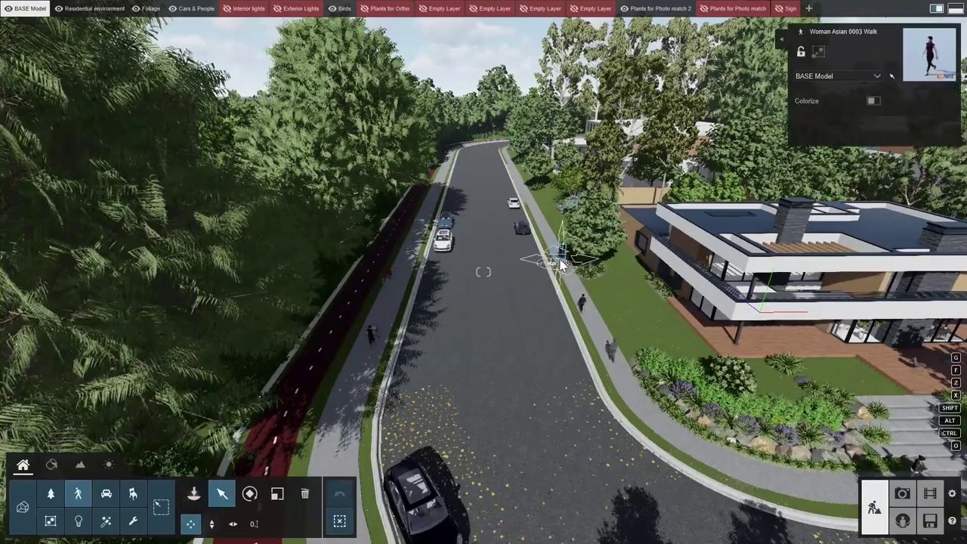
{"action": "left_click", "coordinate": [431, 237]}
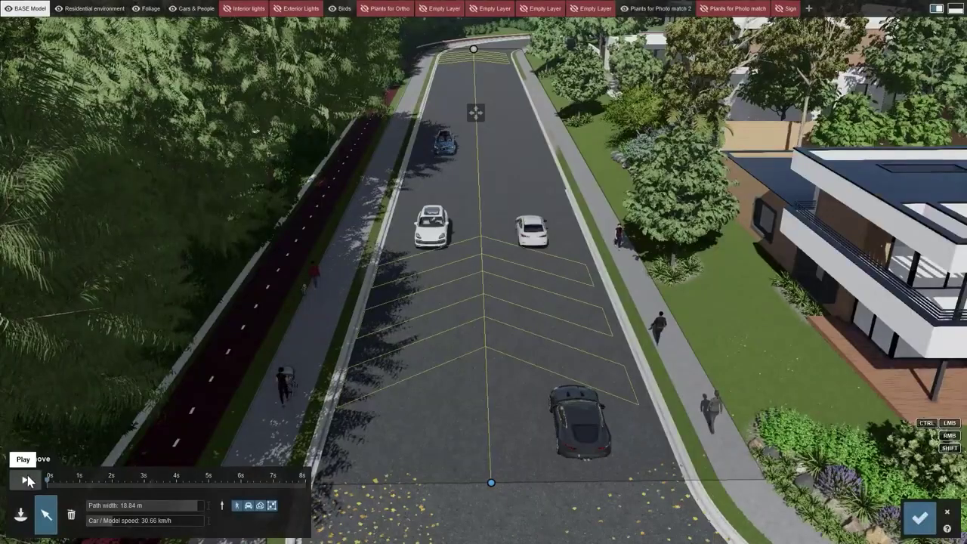
- Play the traffic driving along the road path
{"action": "left_click", "coordinate": [26, 480]}
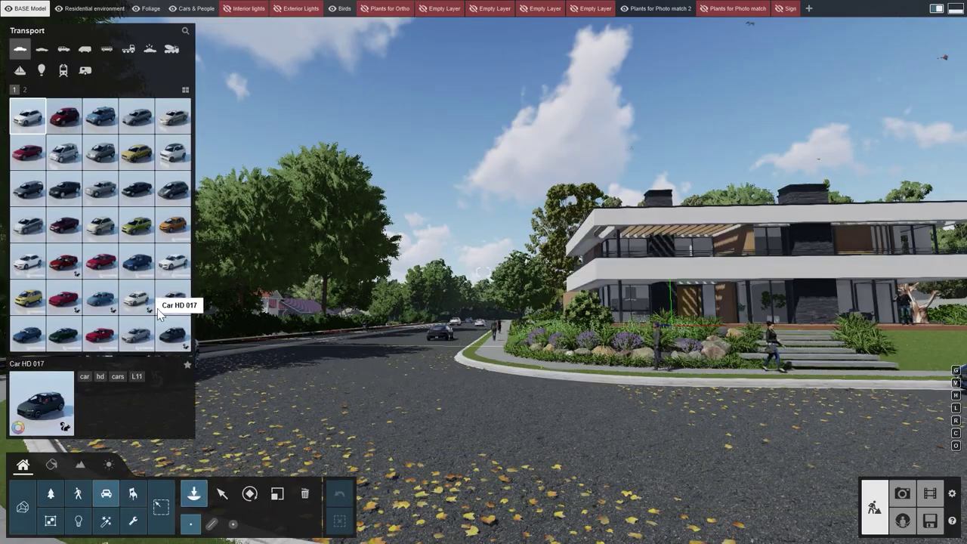
- Place the Aircraft 002 Flying model from the Transport library on the road
{"action": "left_click", "coordinate": [41, 71]}
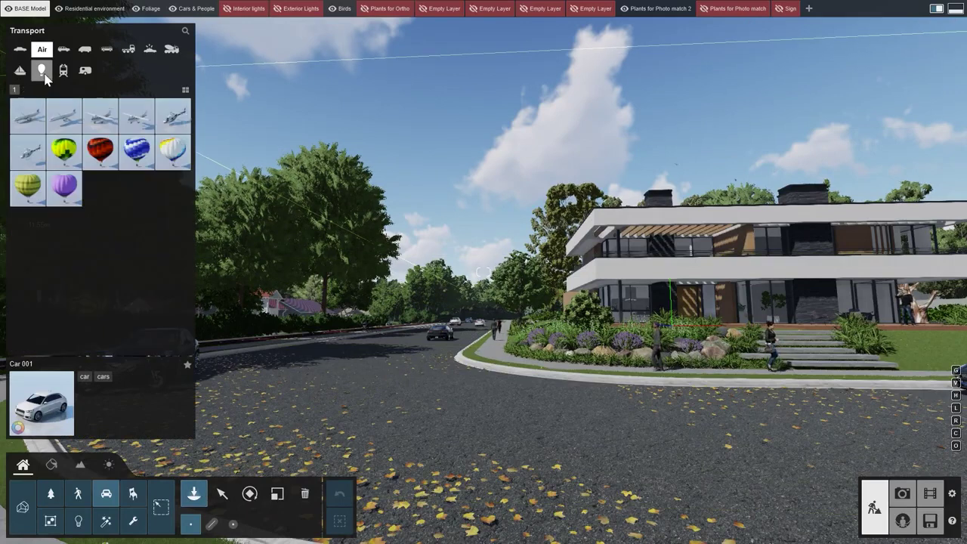
{"action": "left_click", "coordinate": [141, 123]}
{"action": "left_click", "coordinate": [378, 370]}
- Move the aircraft away from the house and lift it high into the sky
{"action": "left_click", "coordinate": [222, 493]}
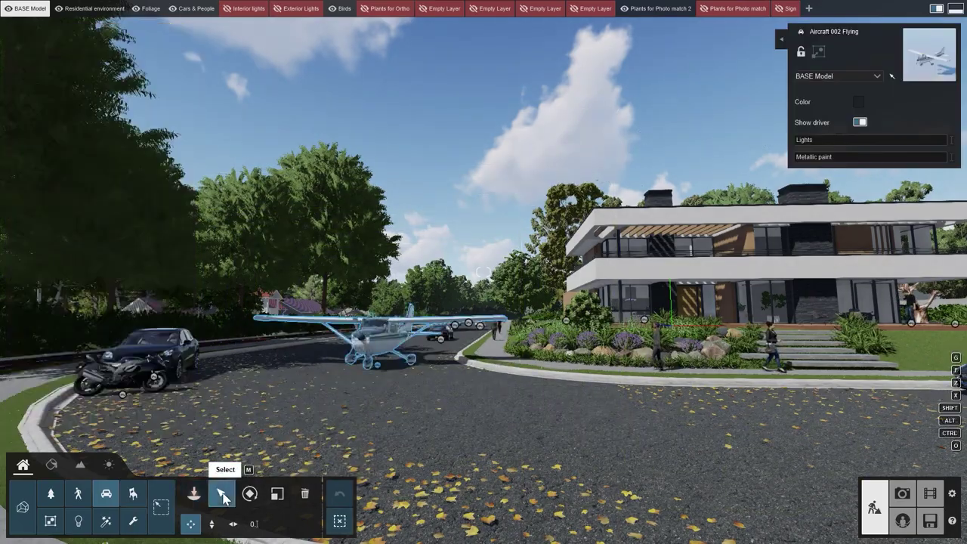
{"action": "key", "text": "q"}
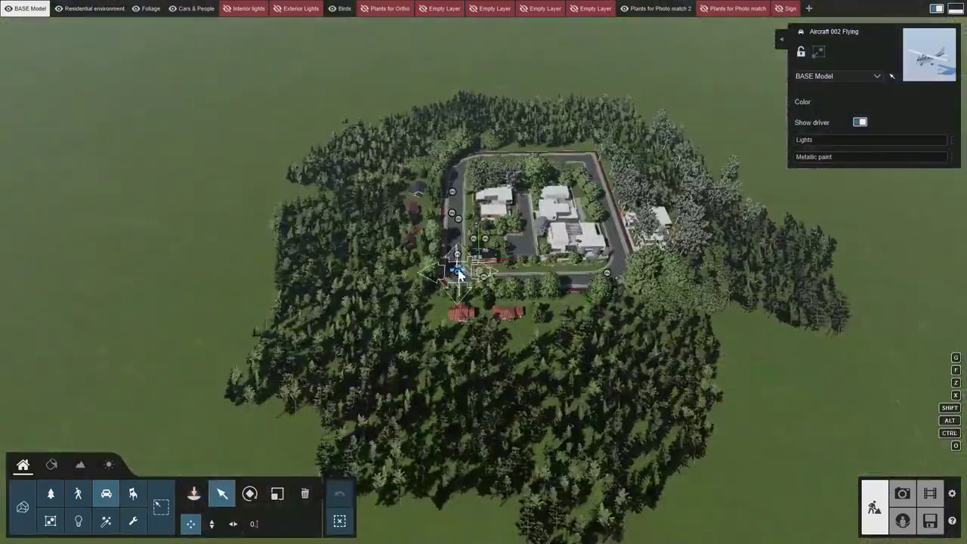
{"action": "left_click_drag", "start_coordinate": [459, 274], "coordinate": [368, 91]}
{"action": "key", "text": "r"}
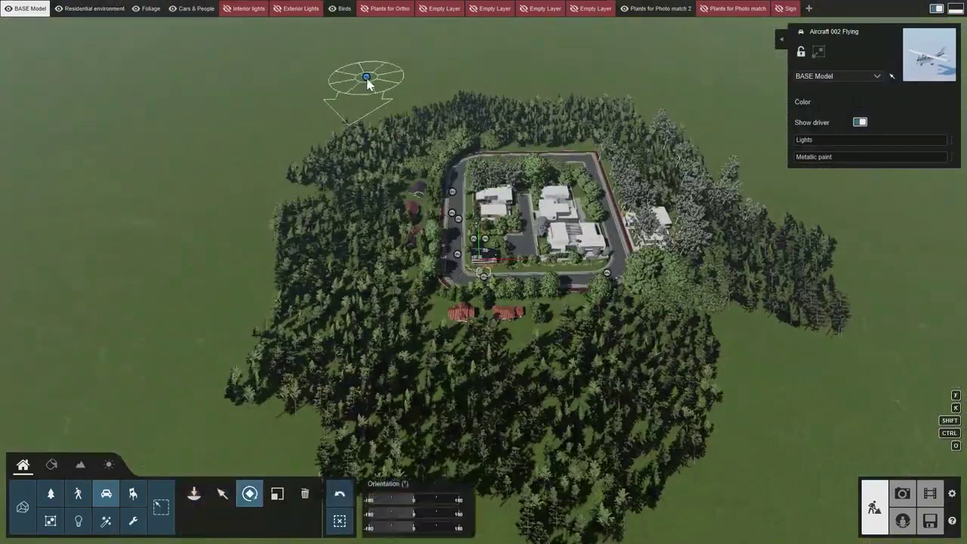
{"action": "left_click", "coordinate": [222, 493]}
{"action": "left_click", "coordinate": [211, 524]}
{"action": "left_click_drag", "start_coordinate": [379, 177], "coordinate": [372, 6]}
{"action": "left_click", "coordinate": [931, 494]}
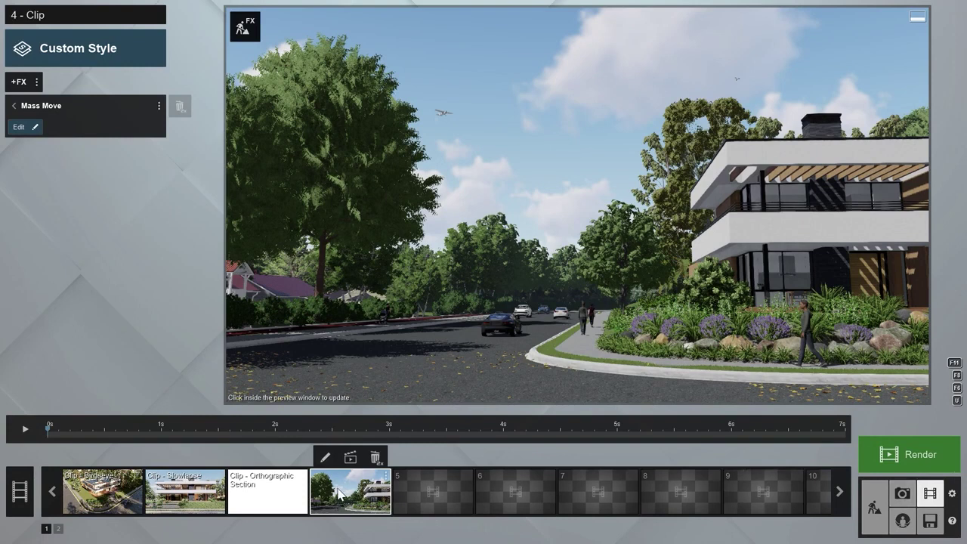
- Add an Advanced Move effect that flies the aircraft to the upper-right sky
{"action": "left_click", "coordinate": [12, 85]}
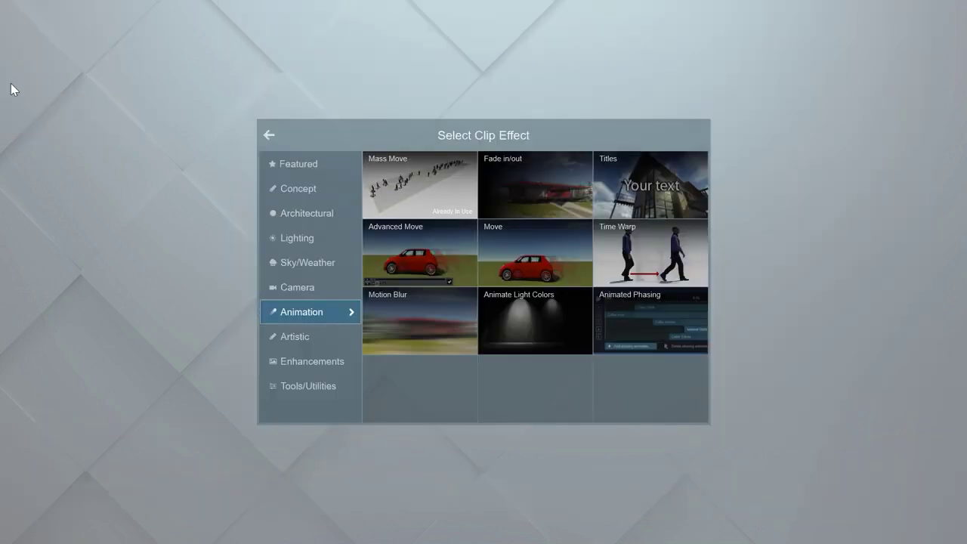
{"action": "left_click", "coordinate": [383, 266]}
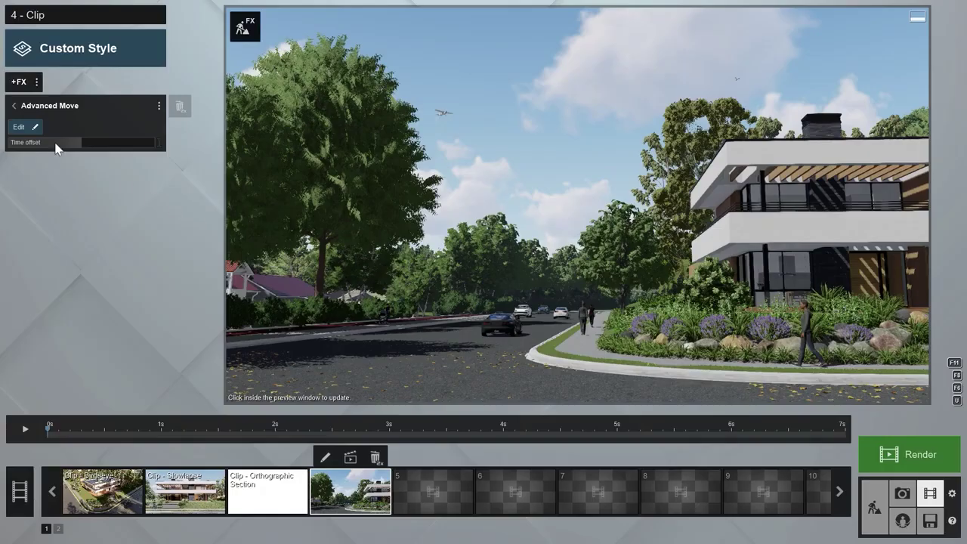
{"action": "left_click", "coordinate": [15, 129]}
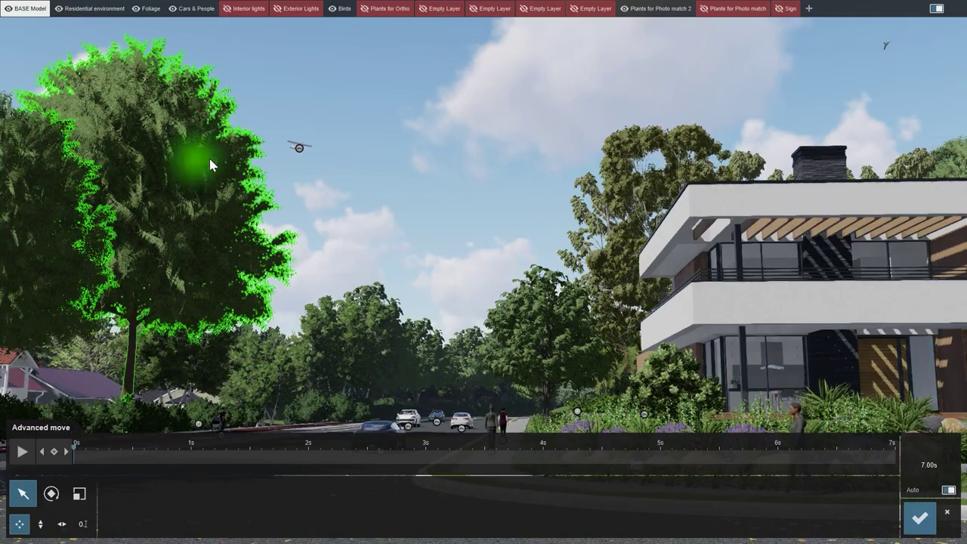
{"action": "left_click", "coordinate": [299, 150]}
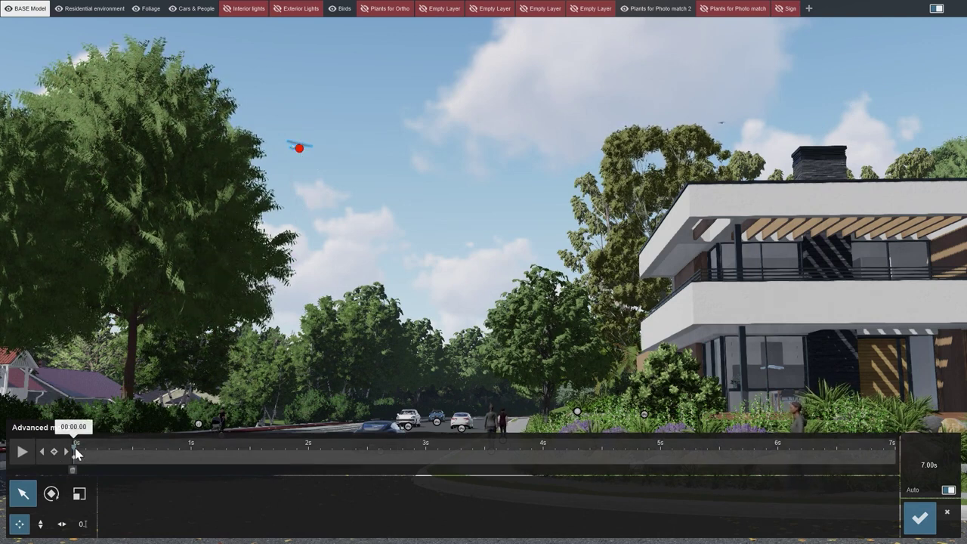
{"action": "left_click_drag", "start_coordinate": [78, 452], "coordinate": [900, 483]}
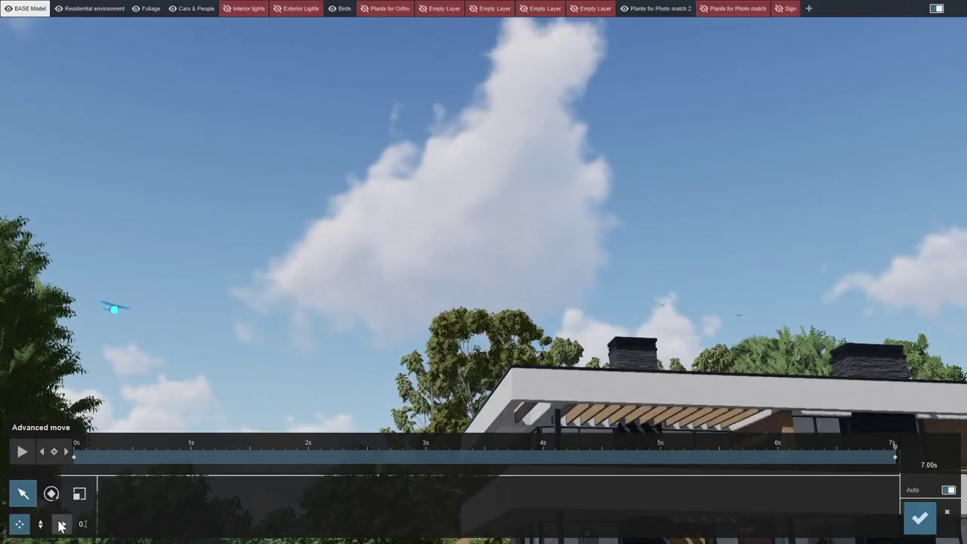
{"action": "left_click_drag", "start_coordinate": [128, 300], "coordinate": [804, 52]}
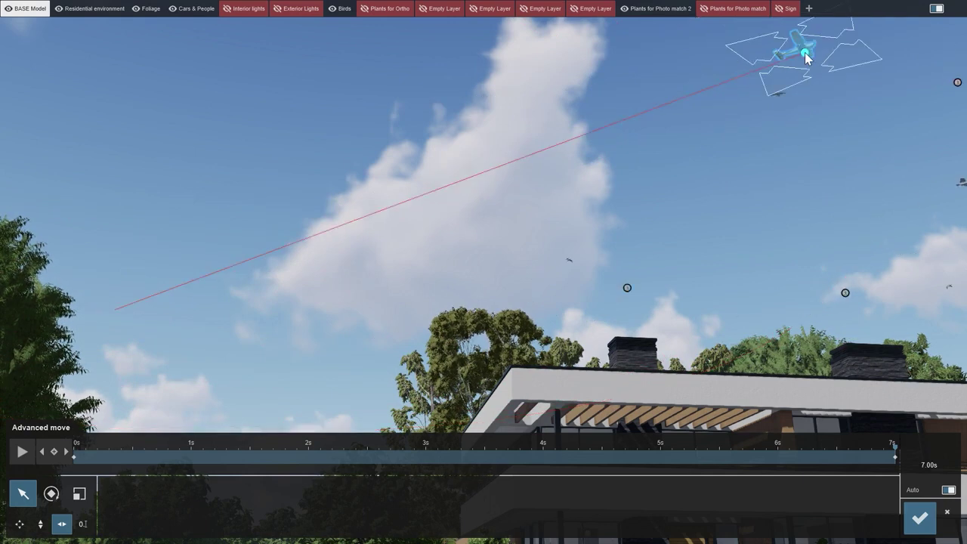
{"action": "left_click", "coordinate": [22, 451]}
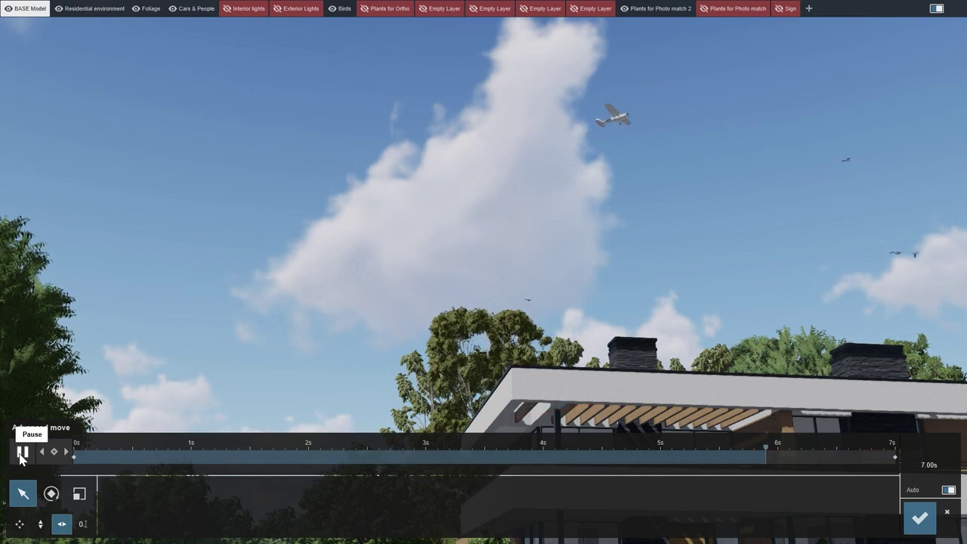
{"action": "left_click", "coordinate": [919, 518]}
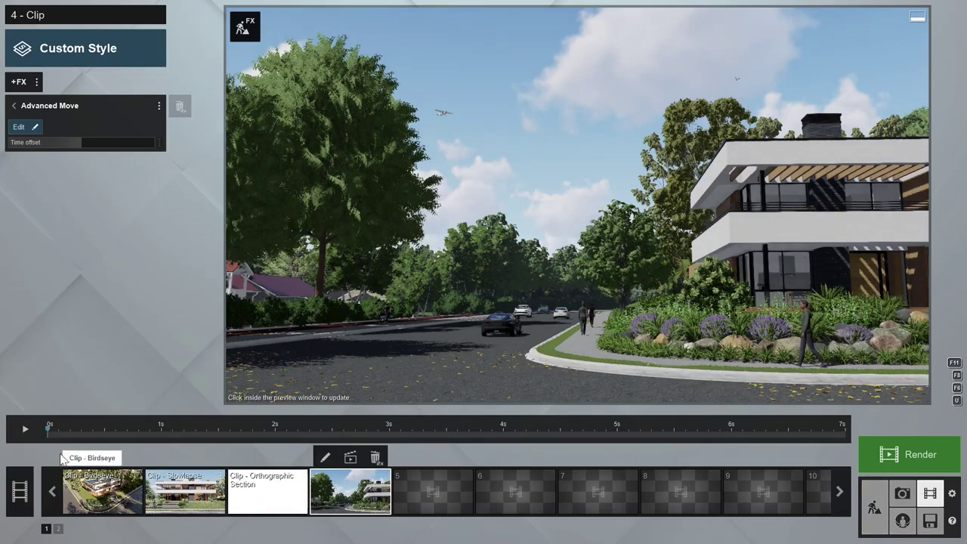
- Preview the flight, then stretch the aircraft's animation range over the full 7 seconds
{"action": "left_click", "coordinate": [22, 430]}
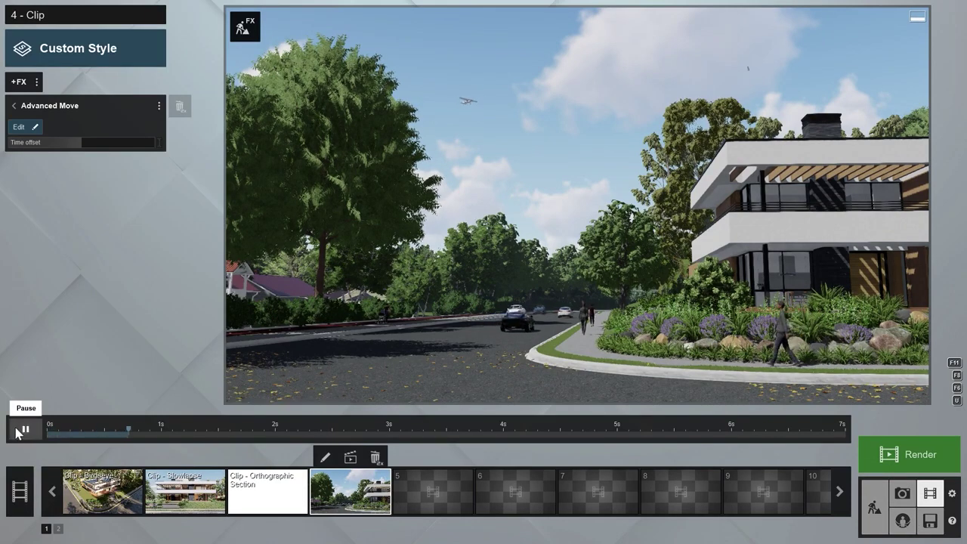
{"action": "left_click", "coordinate": [18, 127]}
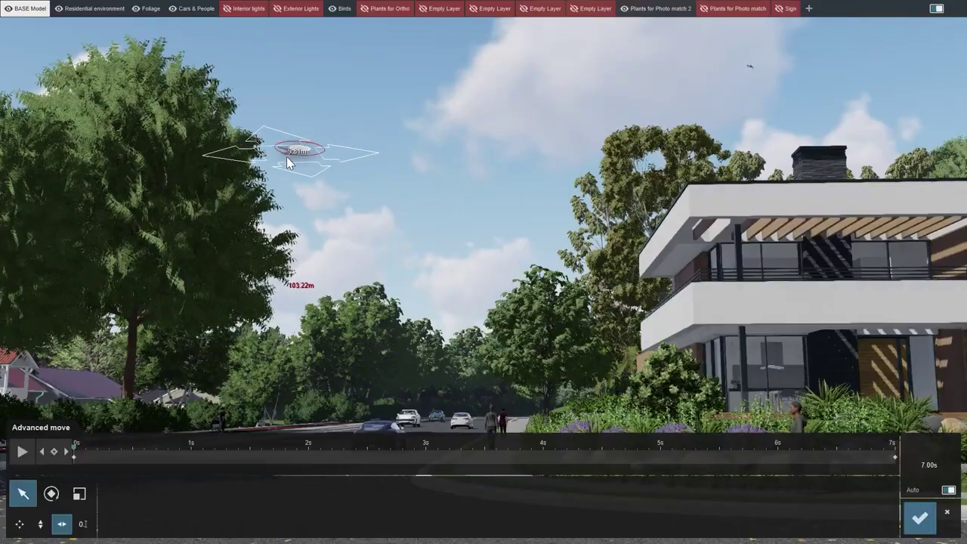
{"action": "right_click_drag", "start_coordinate": [277, 272], "coordinate": [105, 452]}
{"action": "left_click_drag", "start_coordinate": [75, 452], "coordinate": [893, 451]}
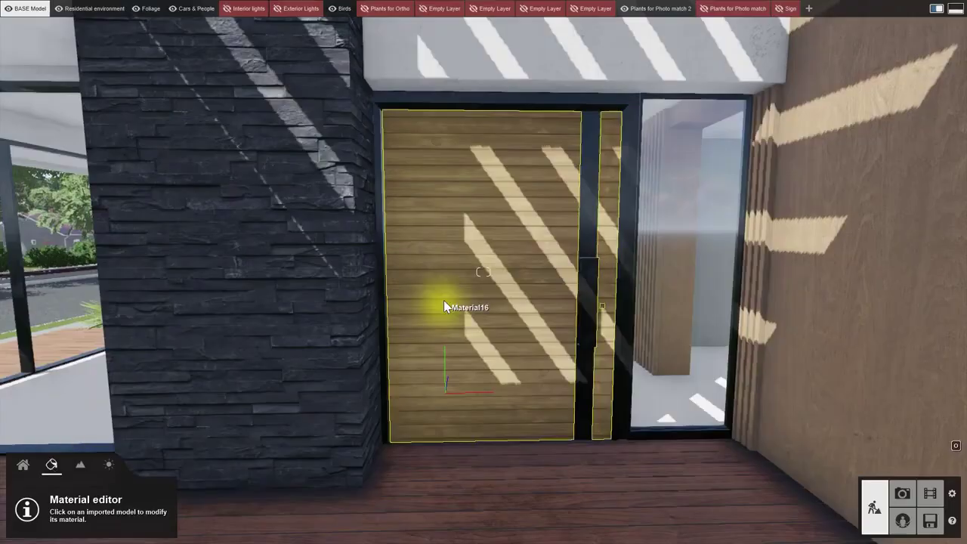
- Save the door's wood as a custom material named 'wood for door'
{"action": "left_click", "coordinate": [444, 304]}
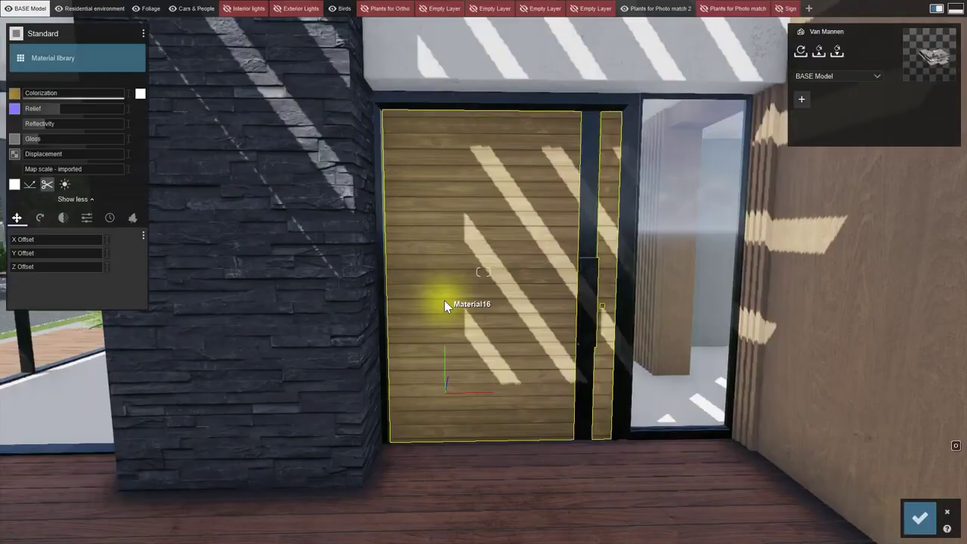
{"action": "left_click", "coordinate": [144, 36]}
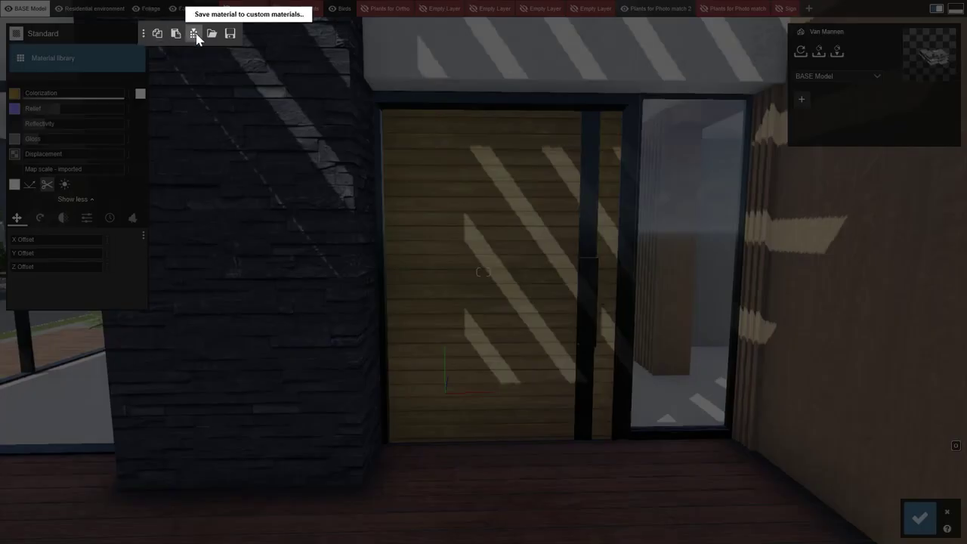
{"action": "left_click", "coordinate": [194, 34]}
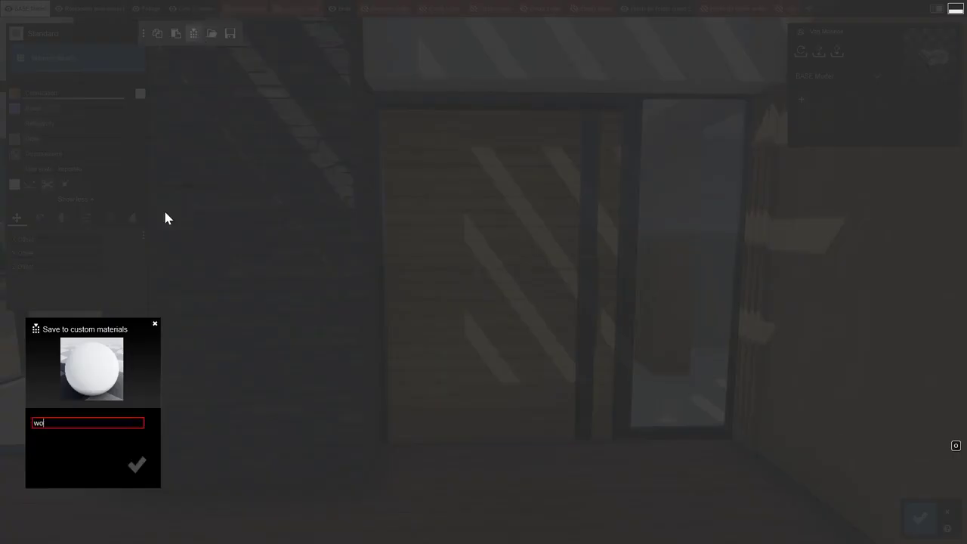
{"action": "type", "text": "wood for door"}
{"action": "left_click", "coordinate": [135, 460]}
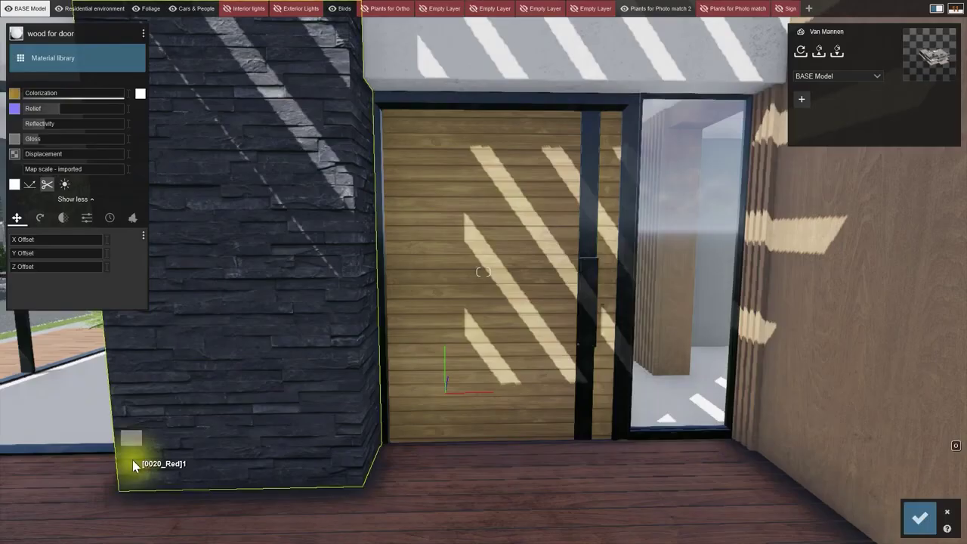
- Save the frame's black metal as a custom material named 'metal for door'
{"action": "left_click", "coordinate": [585, 215]}
{"action": "left_click", "coordinate": [143, 34]}
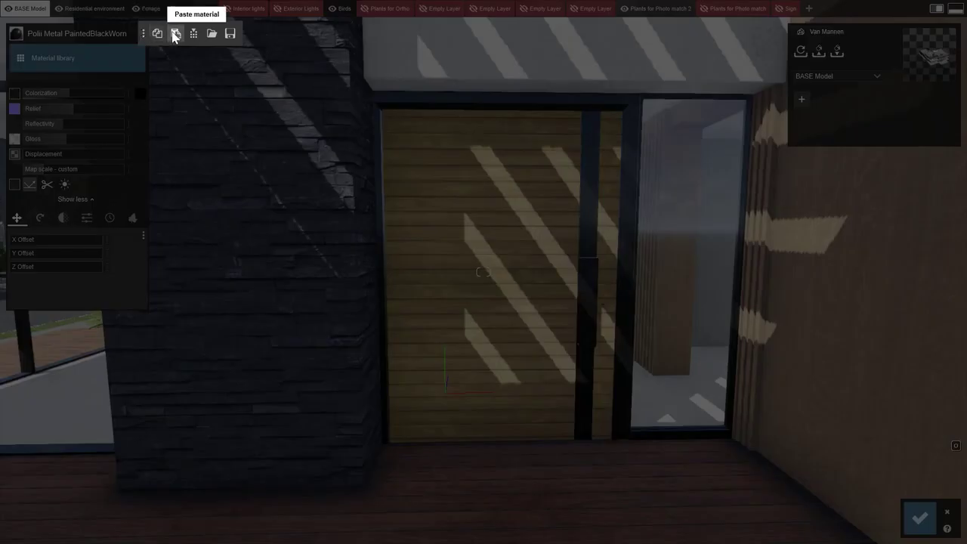
{"action": "left_click", "coordinate": [194, 34]}
{"action": "type", "text": "metal for door"}
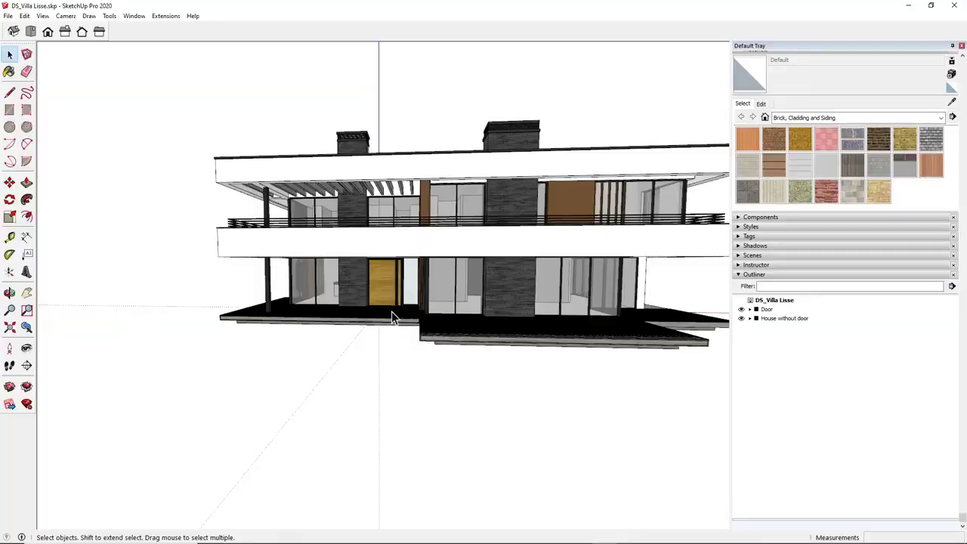
- Zoom to the villa's front door and hide the Door component in SketchUp's Outliner
{"action": "scroll", "coordinate": [391, 311], "scroll_direction": "up", "scroll_amount": 5}
{"action": "scroll", "coordinate": [392, 305], "scroll_direction": "up", "scroll_amount": 5}
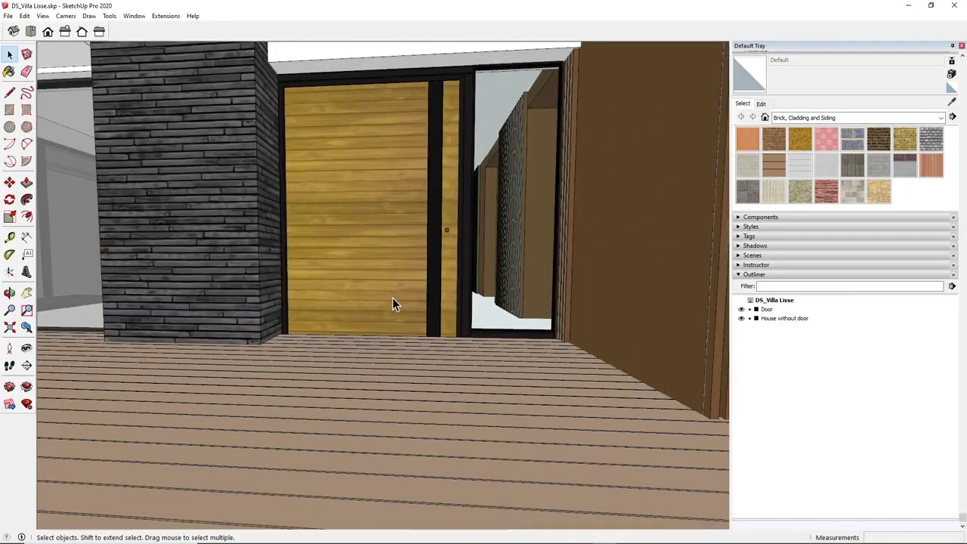
{"action": "left_click", "coordinate": [346, 218]}
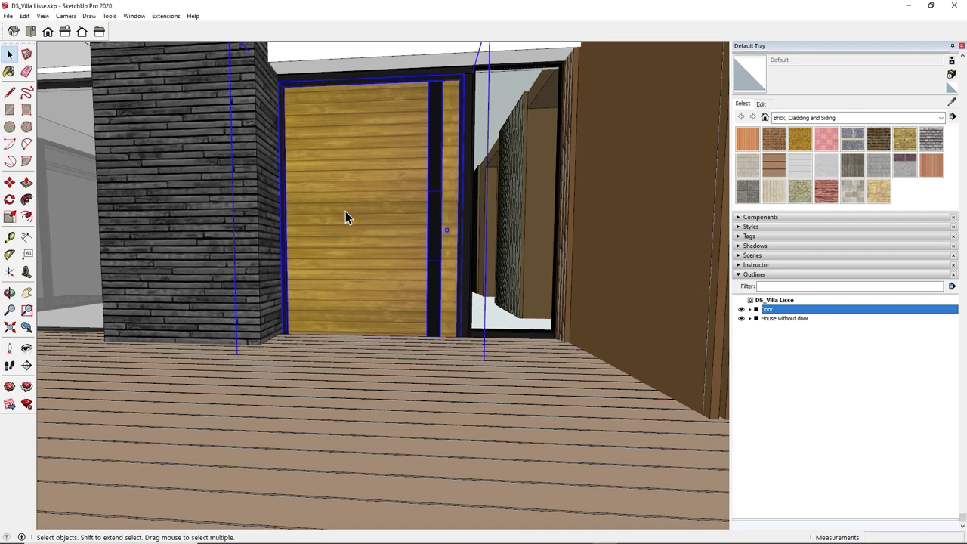
{"action": "left_click", "coordinate": [741, 310]}
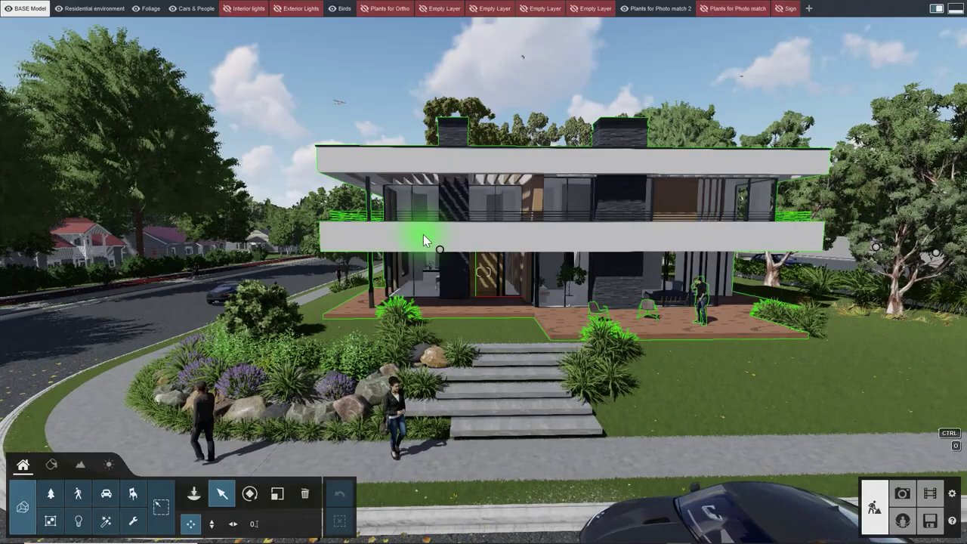
- Re-import the Lumion villa from 'DS_Villa Lisse - with hidden door.skp'
{"action": "left_click", "coordinate": [423, 236]}
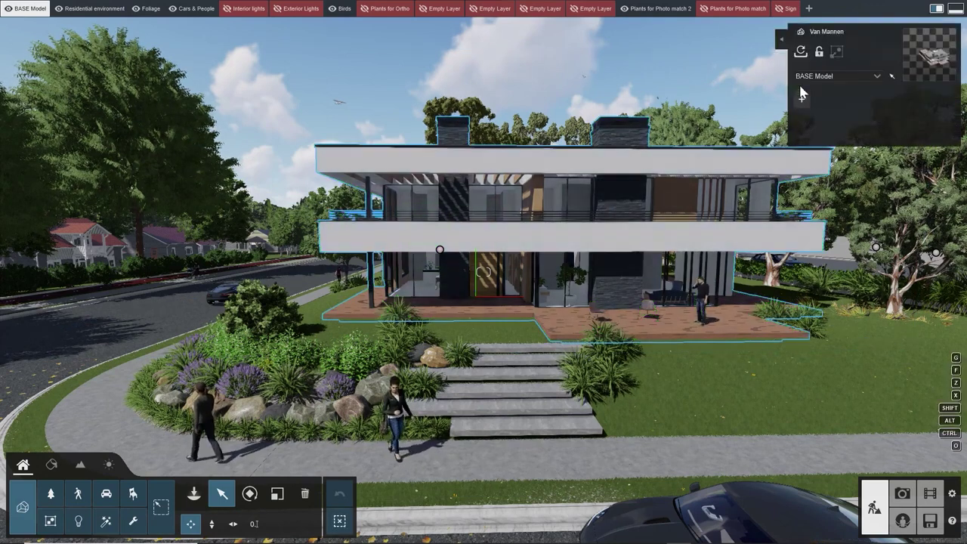
{"action": "left_click", "coordinate": [800, 53]}
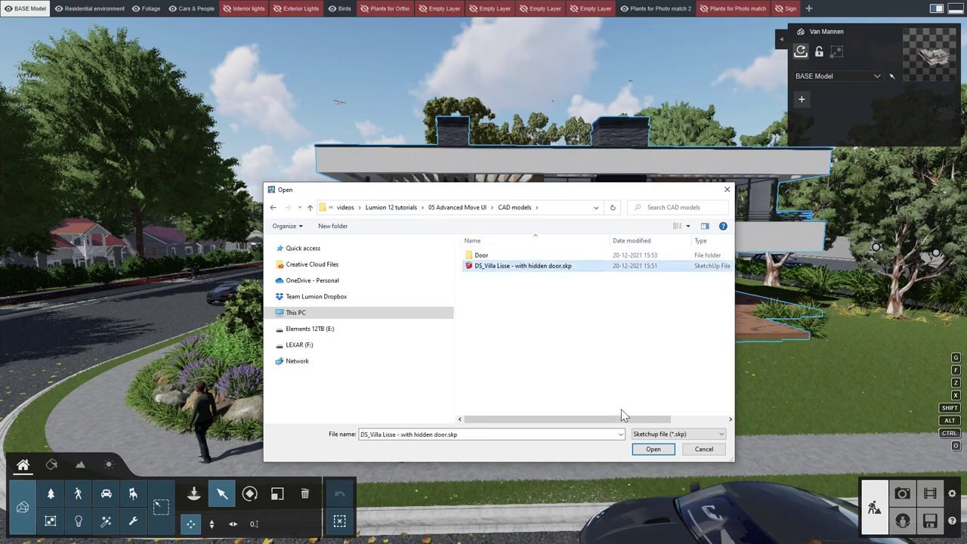
{"action": "left_click", "coordinate": [651, 449]}
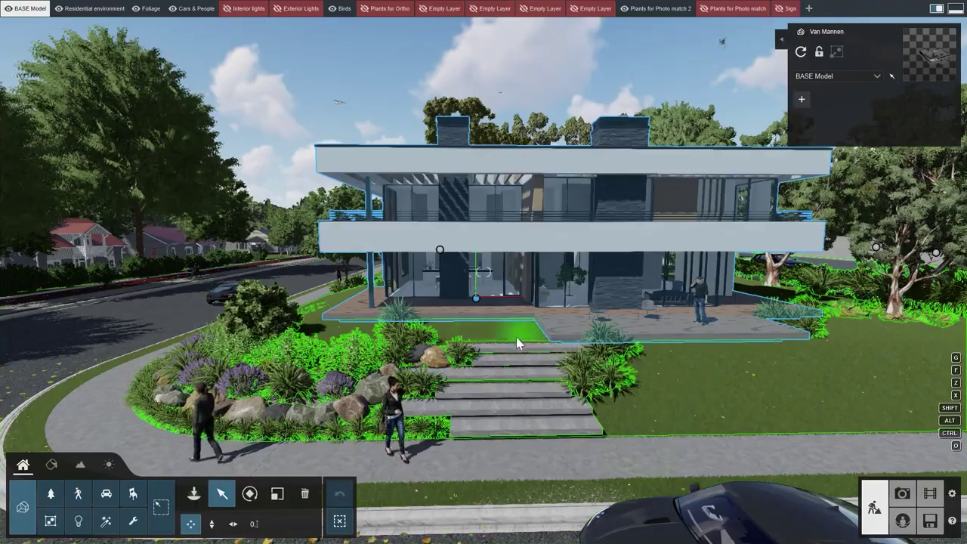
- Fly closer to the now-empty front doorway, then unhide the Door in SketchUp
{"action": "key", "text": "w"}
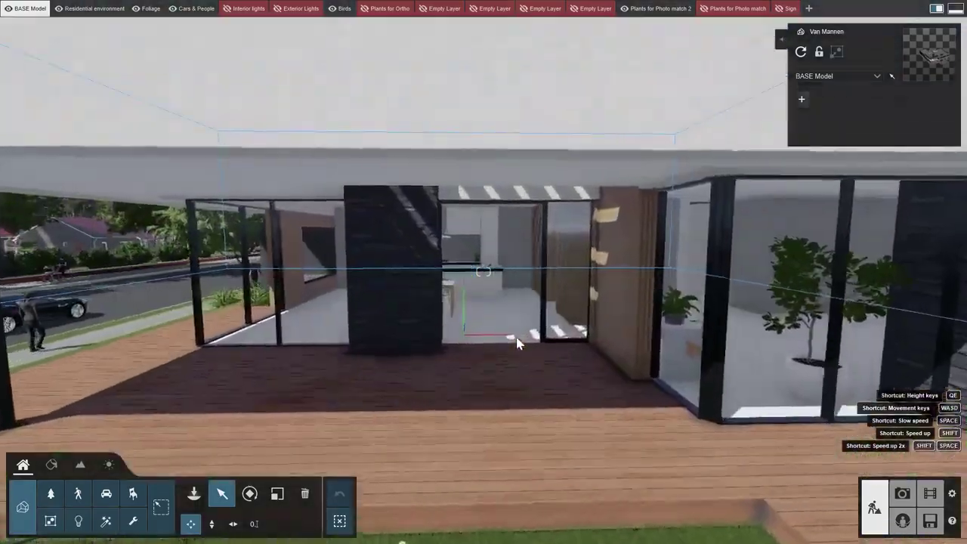
{"action": "key", "text": "w"}
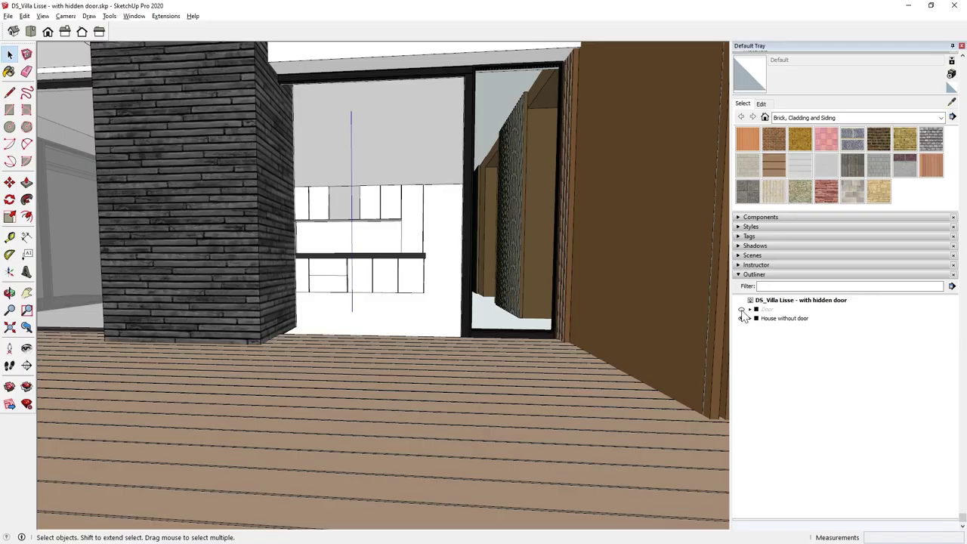
{"action": "left_click", "coordinate": [741, 310]}
- Hide the house in SketchUp so only the Door remains, and inspect it
{"action": "left_click", "coordinate": [742, 318]}
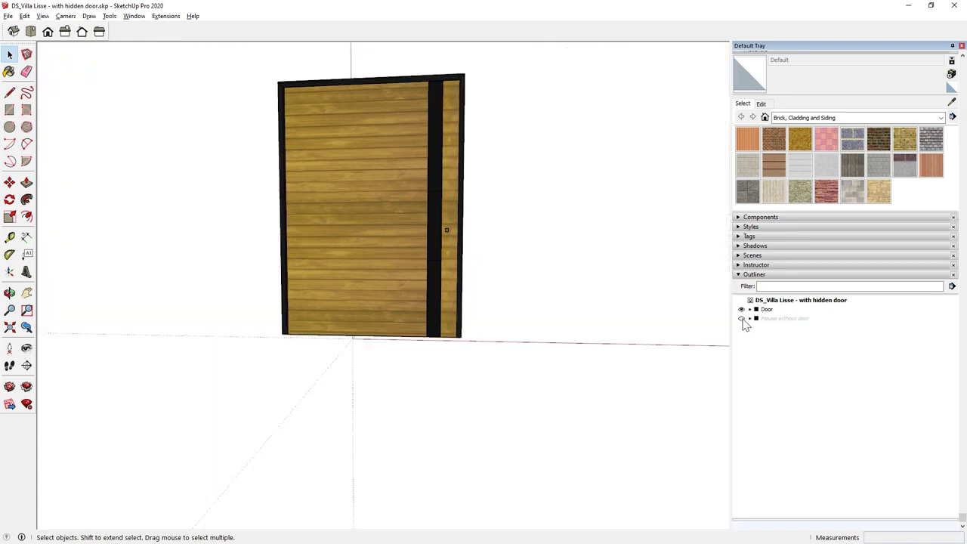
{"action": "middle_click_drag", "start_coordinate": [140, 283], "coordinate": [224, 214]}
{"action": "key", "text": "m"}
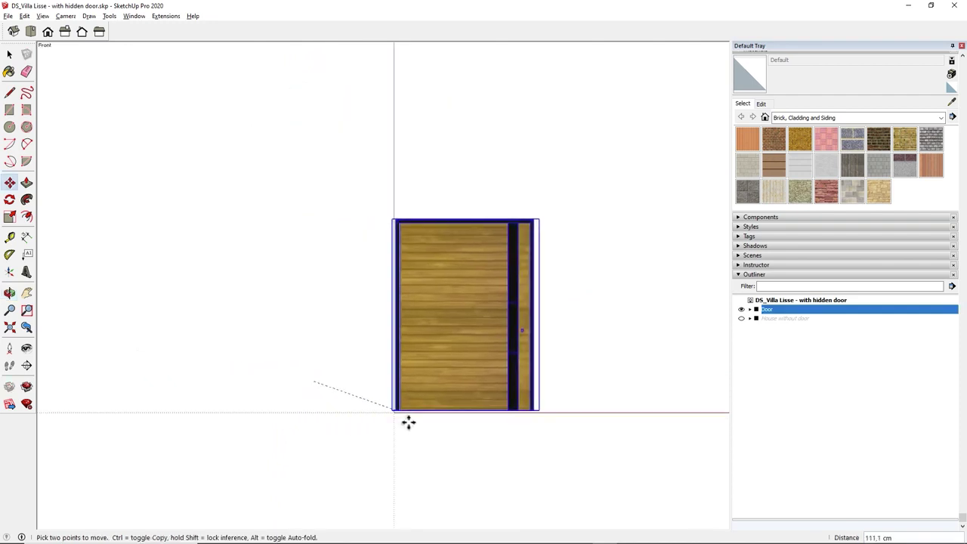
{"action": "left_click", "coordinate": [407, 425]}
{"action": "left_click", "coordinate": [65, 31]}
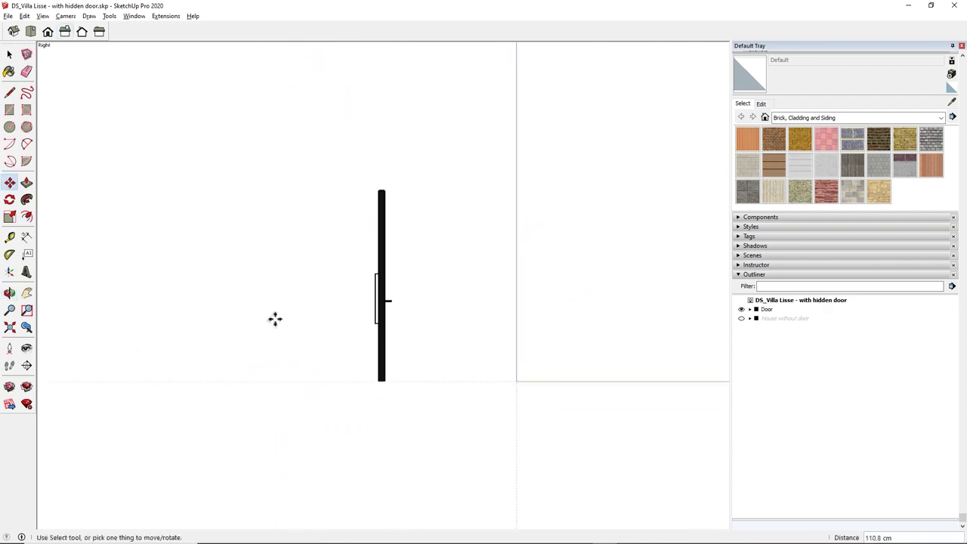
{"action": "left_click", "coordinate": [394, 390]}
{"action": "key", "text": "space"}
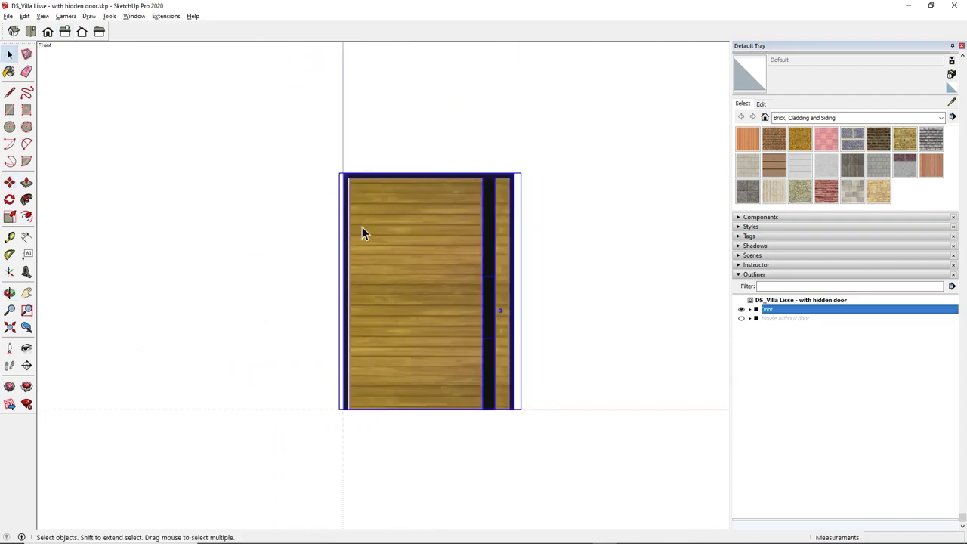
- Export only the selected Door as a COLLADA file named 'Door'
{"action": "left_click", "coordinate": [8, 16]}
{"action": "mouse_move", "coordinate": [86, 185]}
{"action": "left_click", "coordinate": [214, 186]}
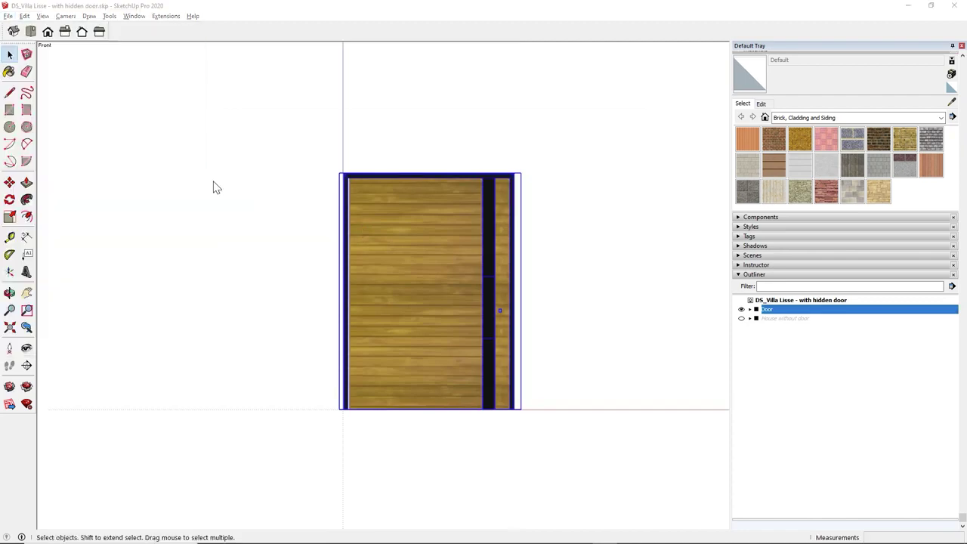
{"action": "type", "text": "Door"}
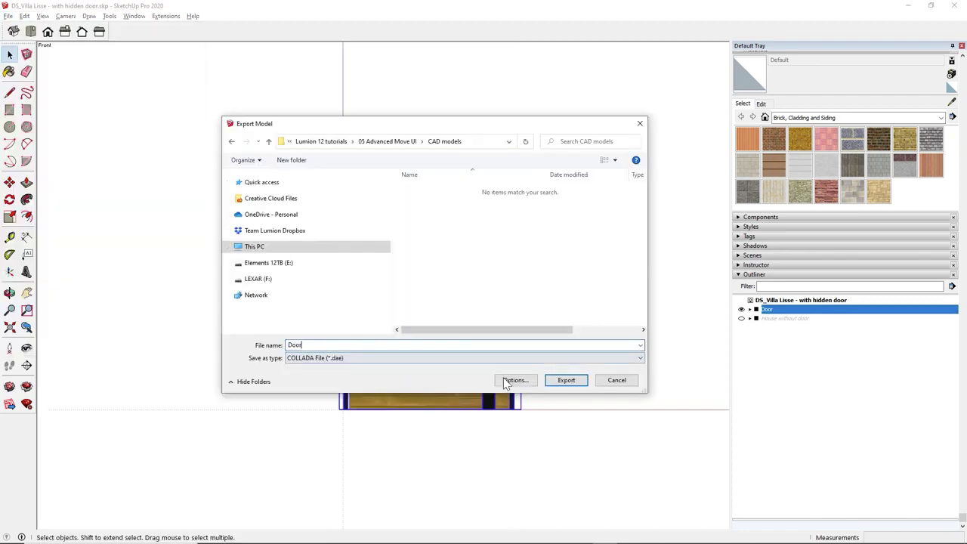
{"action": "left_click", "coordinate": [513, 379]}
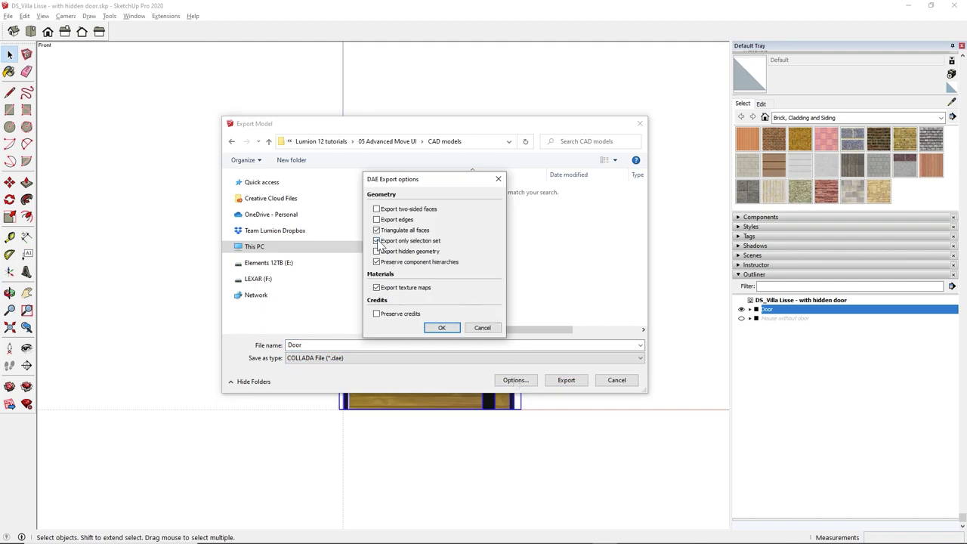
{"action": "left_click", "coordinate": [441, 327]}
{"action": "left_click", "coordinate": [566, 380]}
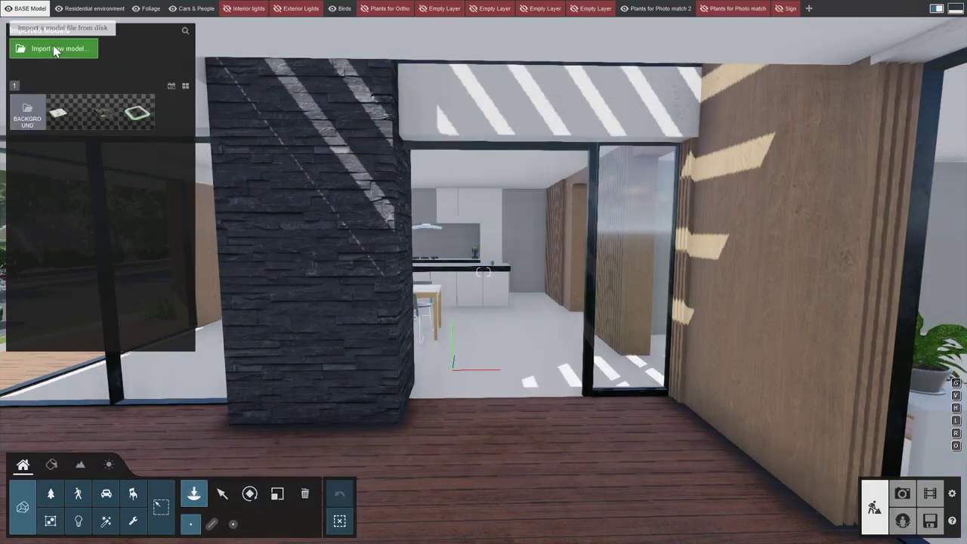
- Import Door.dae into Lumion as a new model
{"action": "left_click", "coordinate": [54, 47]}
{"action": "left_click", "coordinate": [491, 262]}
{"action": "left_click", "coordinate": [656, 453]}
{"action": "left_click", "coordinate": [628, 370]}
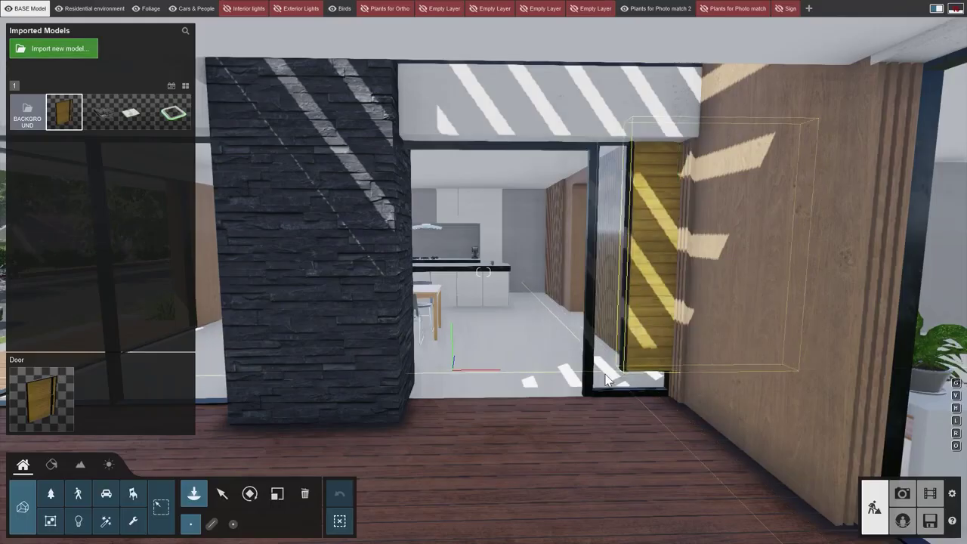
- Place the Door in the villa's doorway and assign its custom material
{"action": "left_click", "coordinate": [418, 402]}
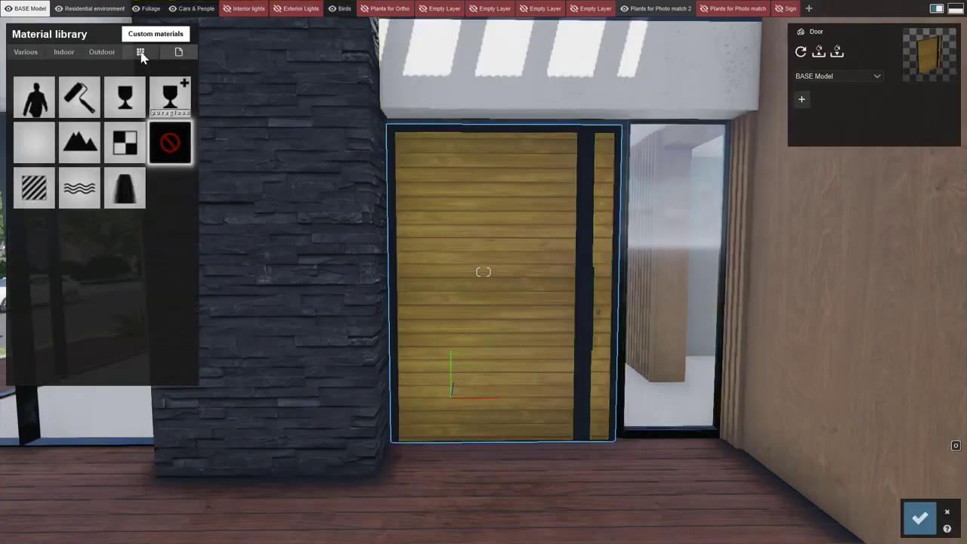
{"action": "left_click", "coordinate": [179, 52]}
{"action": "left_click", "coordinate": [87, 131]}
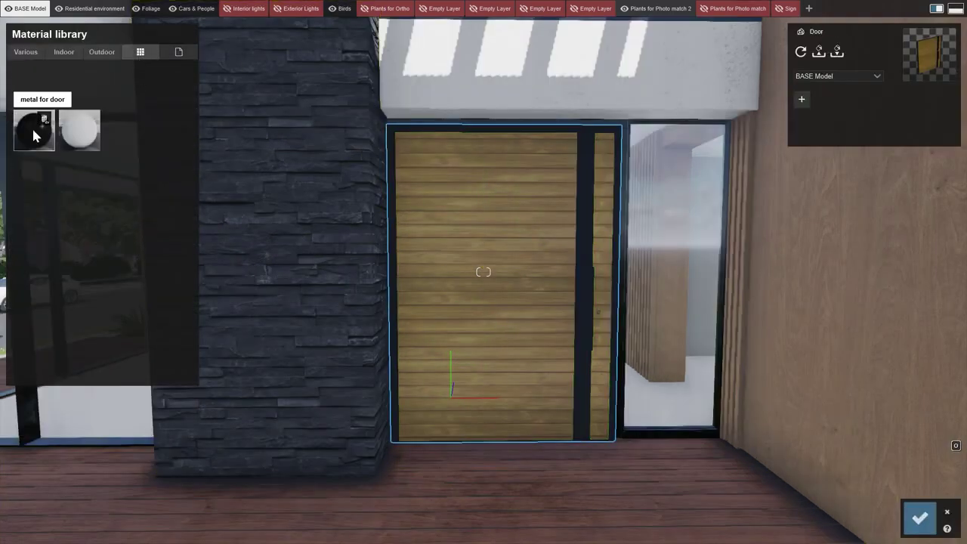
- Start a new movie clip and capture its first camera keyframe from the garden
{"action": "left_click", "coordinate": [919, 517]}
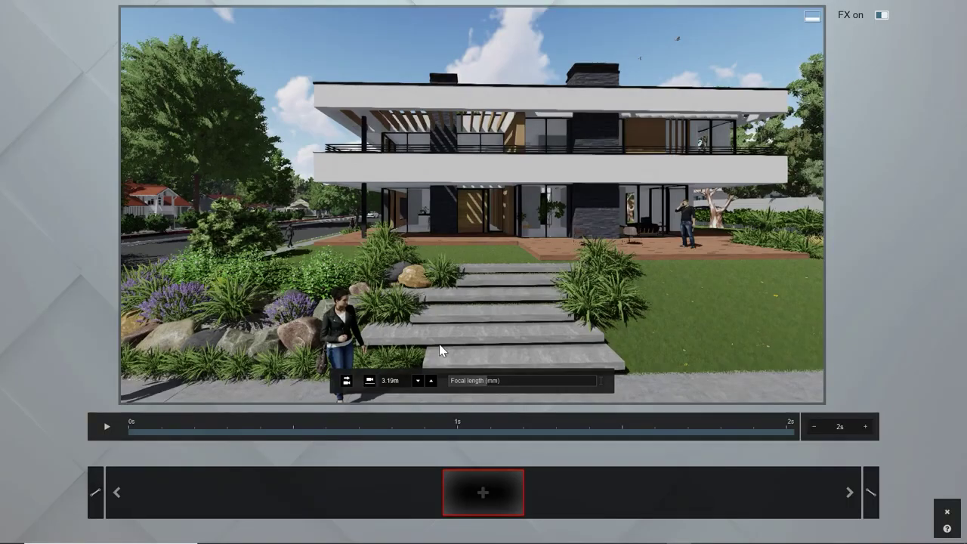
{"action": "left_click", "coordinate": [483, 491]}
{"action": "scroll", "coordinate": [414, 304], "scroll_direction": "up", "scroll_amount": 2}
- Fly into the kitchen, capture a second camera keyframe, and preview the animation
{"action": "scroll", "coordinate": [414, 304], "scroll_direction": "up", "scroll_amount": 6}
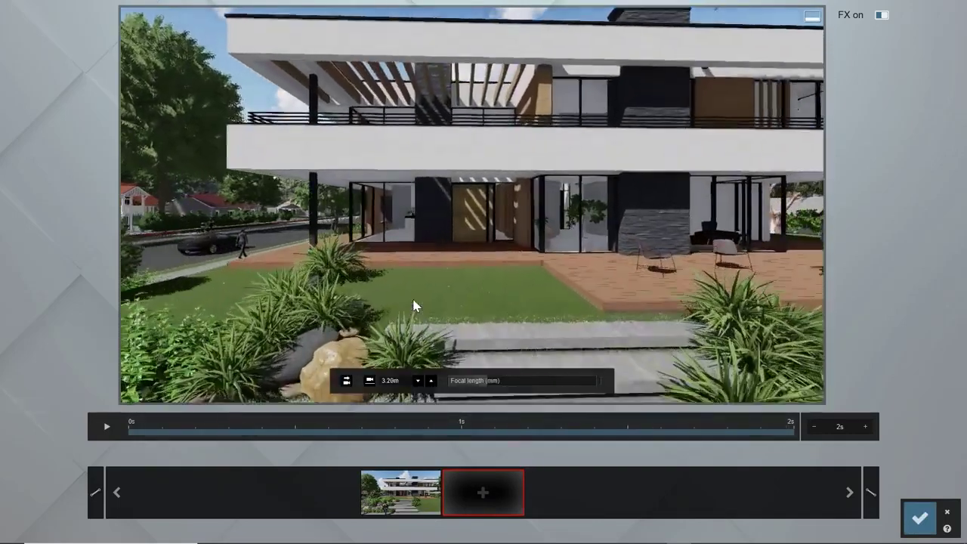
{"action": "scroll", "coordinate": [406, 313], "scroll_direction": "up", "scroll_amount": 4}
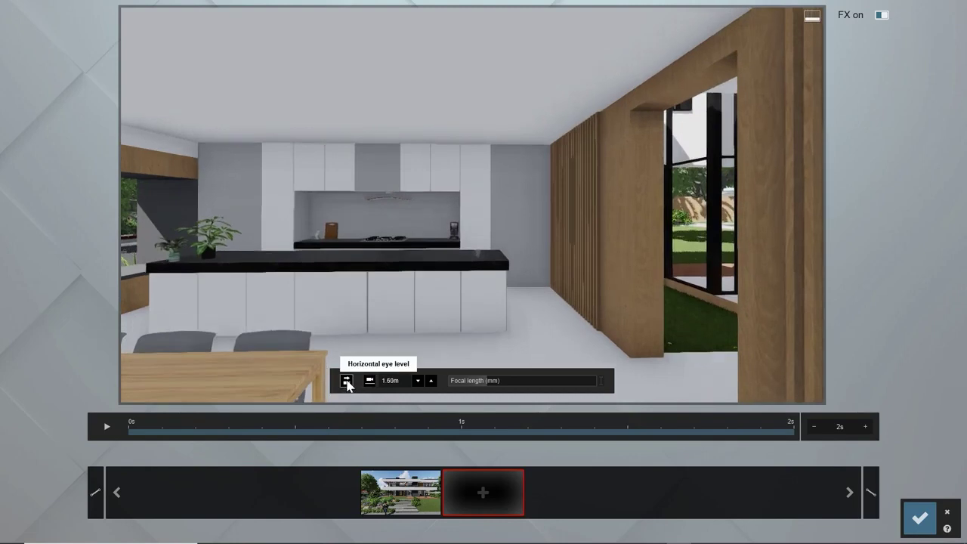
{"action": "left_click", "coordinate": [483, 491]}
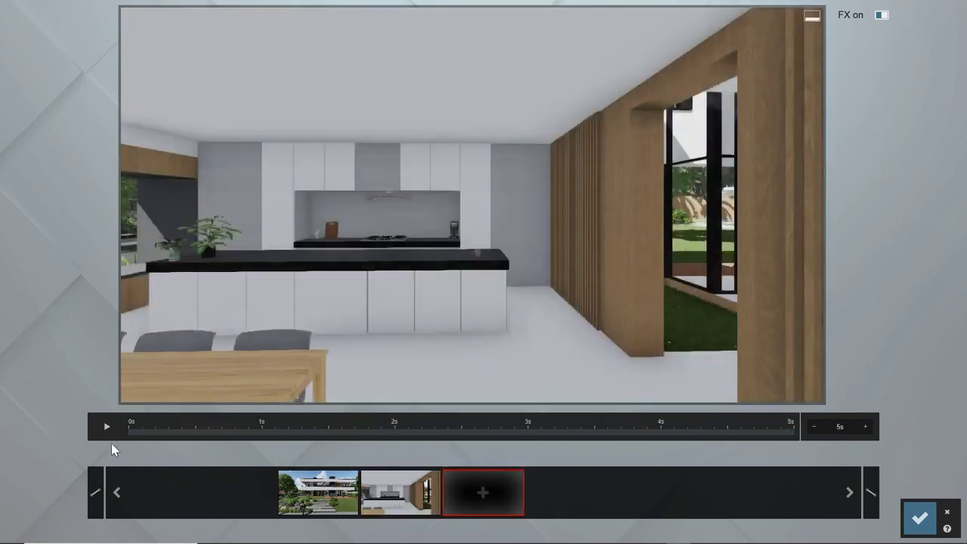
{"action": "left_click", "coordinate": [106, 427]}
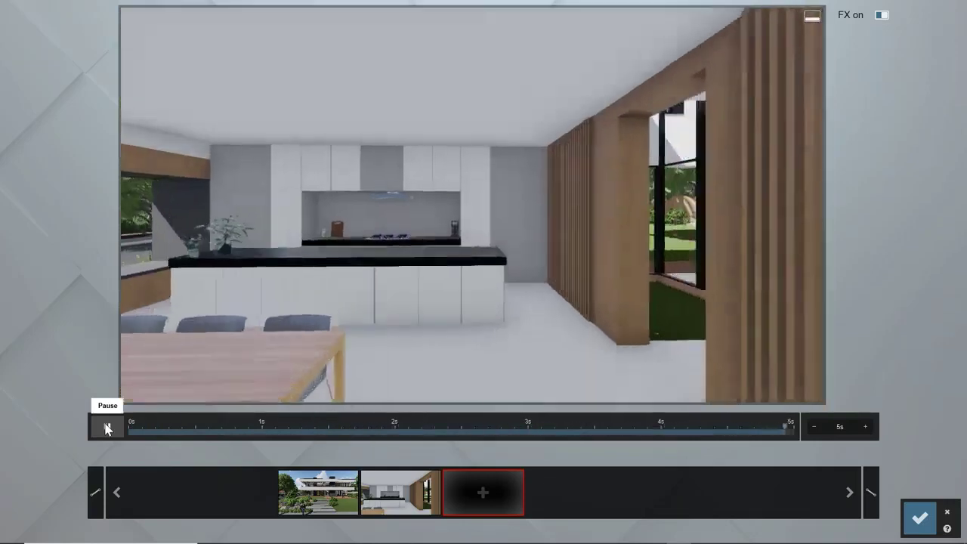
- Lengthen the clip to 8 s with smooth ease-out, then preview it to about 5 s
{"action": "left_click", "coordinate": [865, 427]}
{"action": "left_click", "coordinate": [865, 426]}
{"action": "left_click", "coordinate": [865, 426]}
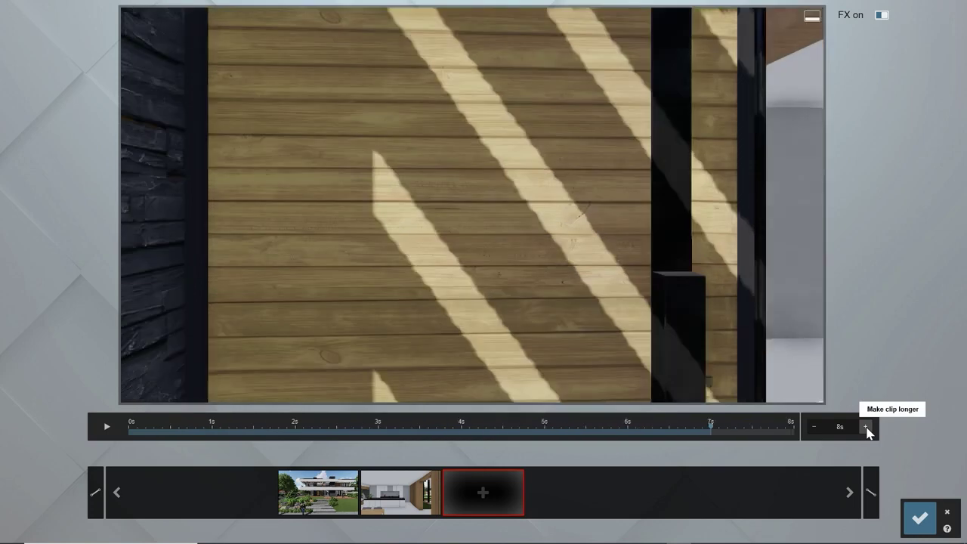
{"action": "left_click", "coordinate": [872, 492]}
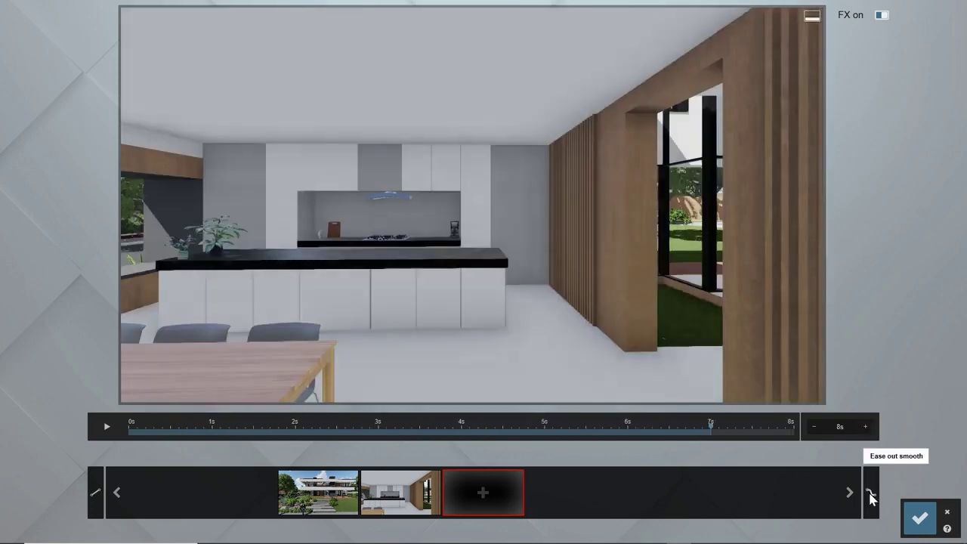
{"action": "left_click", "coordinate": [107, 426]}
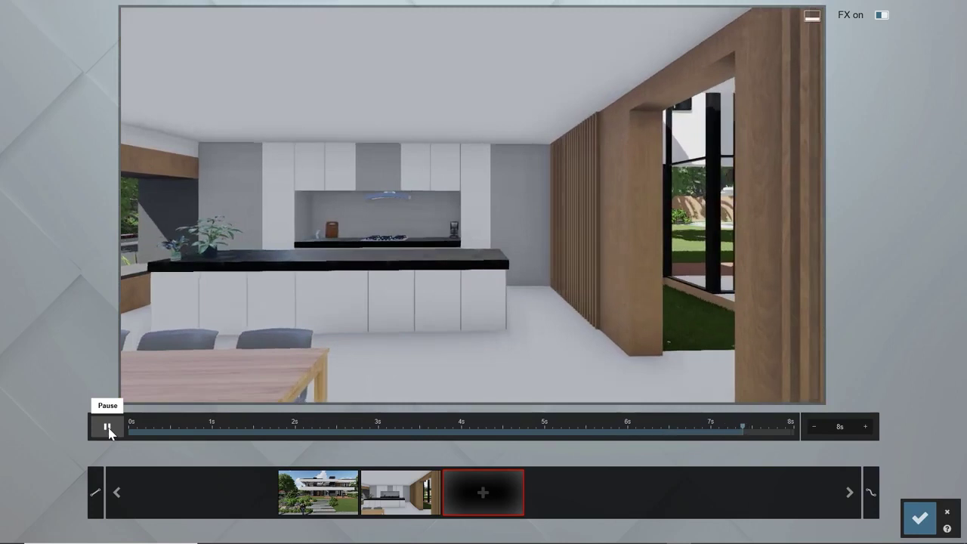
{"action": "left_click", "coordinate": [108, 428]}
{"action": "left_click_drag", "start_coordinate": [209, 429], "coordinate": [687, 446]}
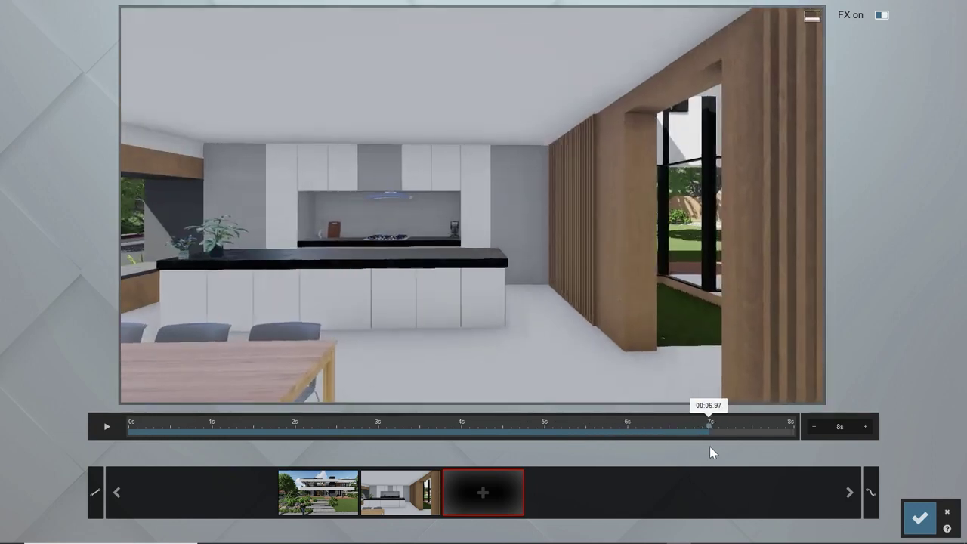
- Save the clip, add an Advanced Move effect, and select the door to animate
{"action": "left_click", "coordinate": [919, 517]}
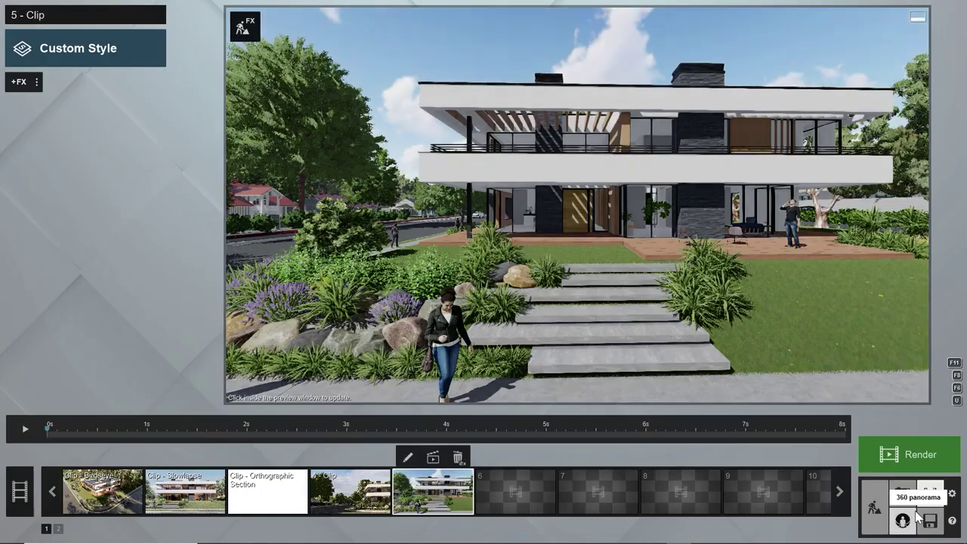
{"action": "left_click", "coordinate": [15, 82]}
{"action": "left_click", "coordinate": [398, 247]}
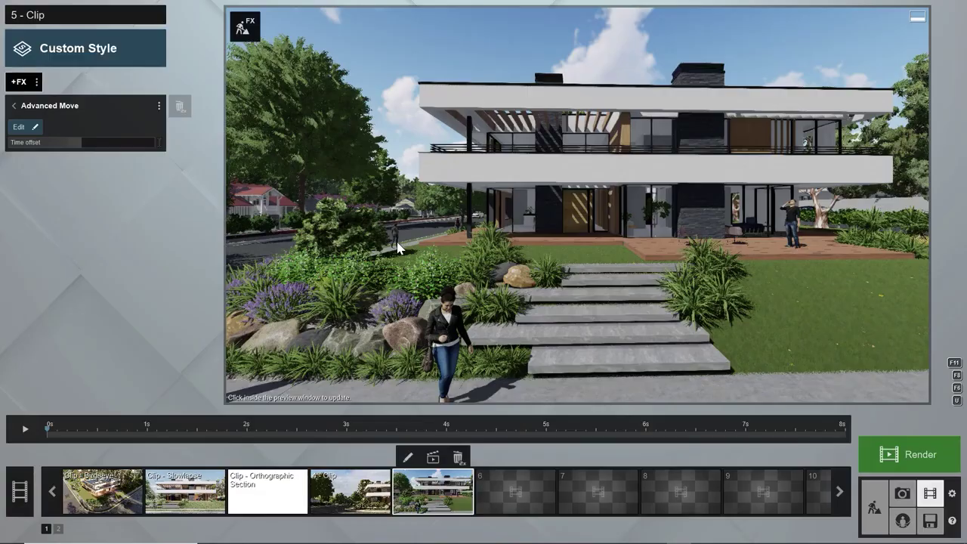
{"action": "left_click", "coordinate": [38, 129]}
{"action": "left_click", "coordinate": [484, 276]}
- Keyframe the door at 5 s and 7 s, rotating it to Heading 90°, then play it
{"action": "left_click_drag", "start_coordinate": [76, 454], "coordinate": [557, 463]}
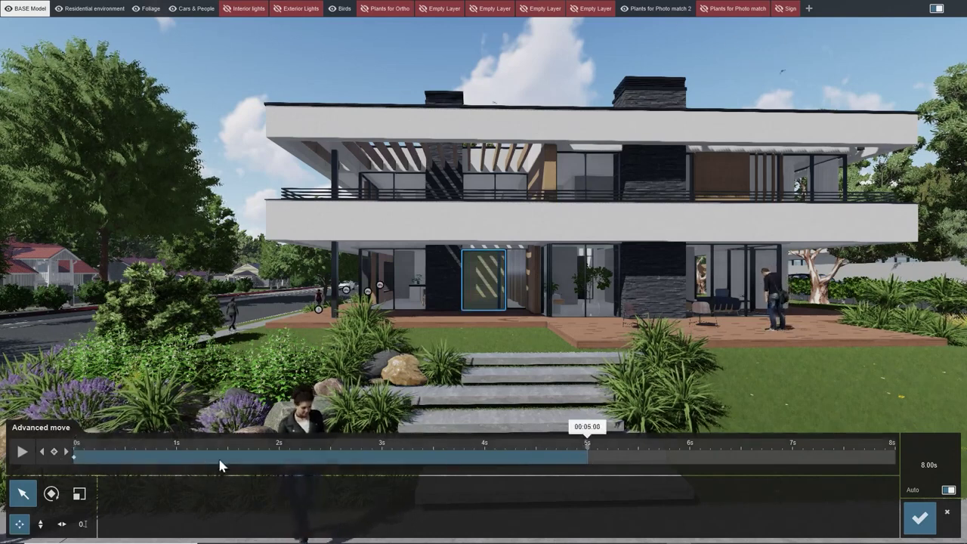
{"action": "left_click", "coordinate": [54, 451]}
{"action": "left_click_drag", "start_coordinate": [587, 457], "coordinate": [757, 465]}
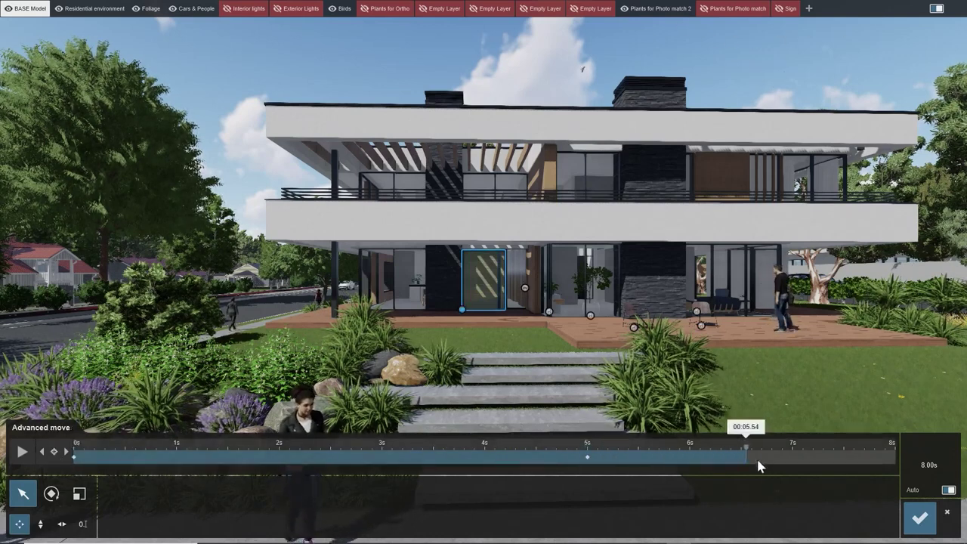
{"action": "left_click", "coordinate": [75, 453]}
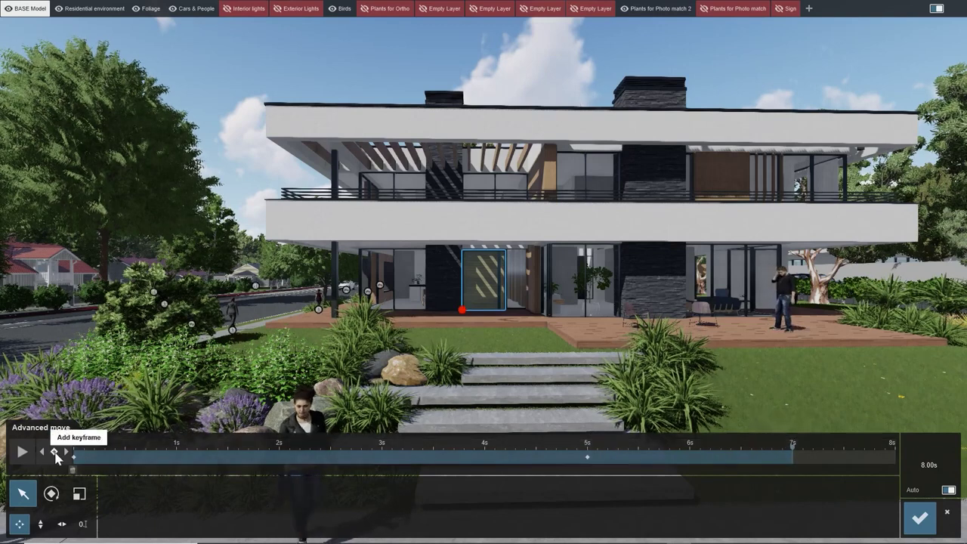
{"action": "left_click", "coordinate": [51, 493]}
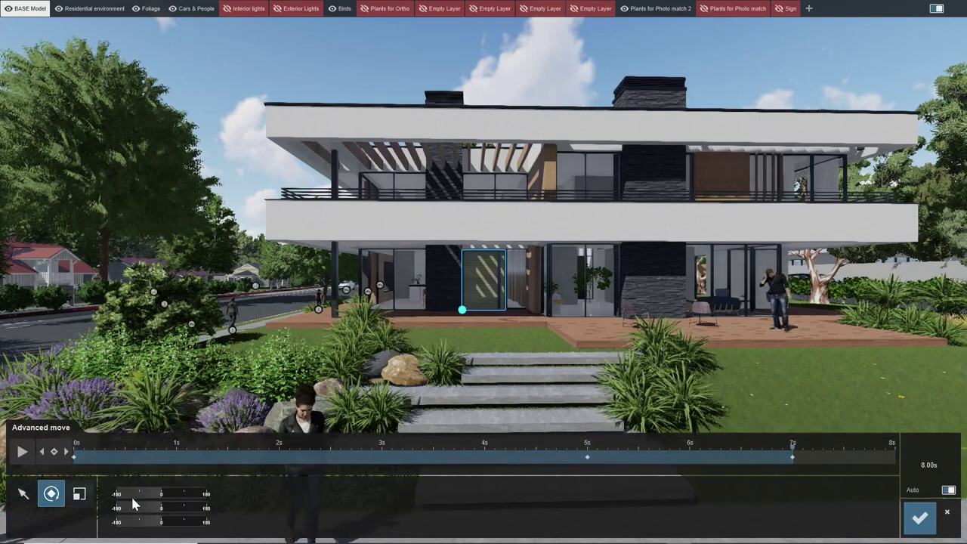
{"action": "left_click_drag", "start_coordinate": [159, 497], "coordinate": [182, 496]}
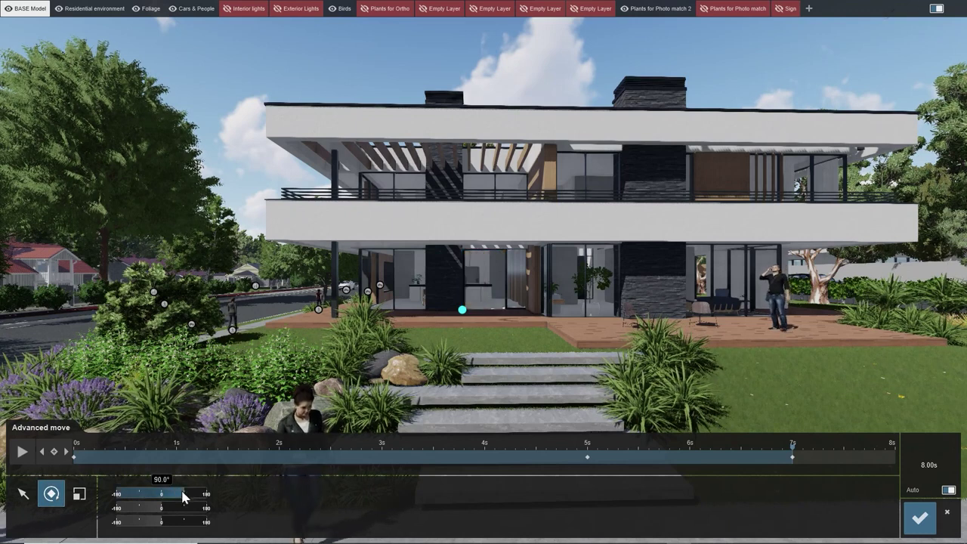
{"action": "left_click", "coordinate": [23, 451]}
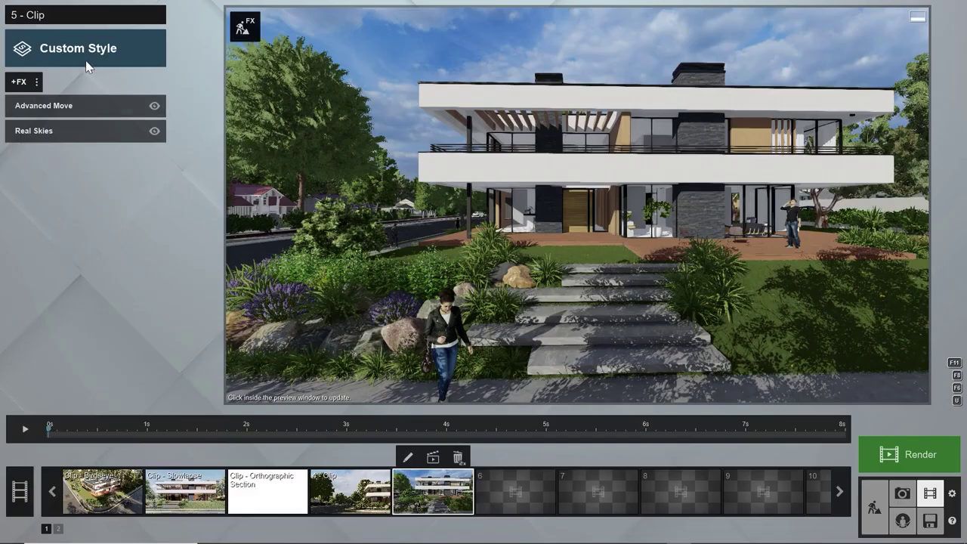
- Pick the Daytime tile from the Custom Style list for Clip 5
{"action": "left_click", "coordinate": [86, 62]}
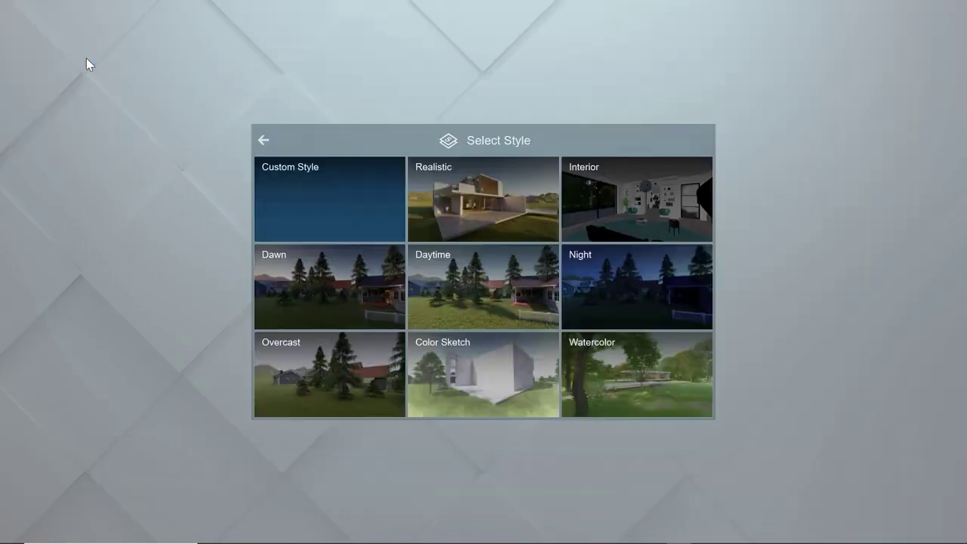
{"action": "left_click", "coordinate": [471, 312]}
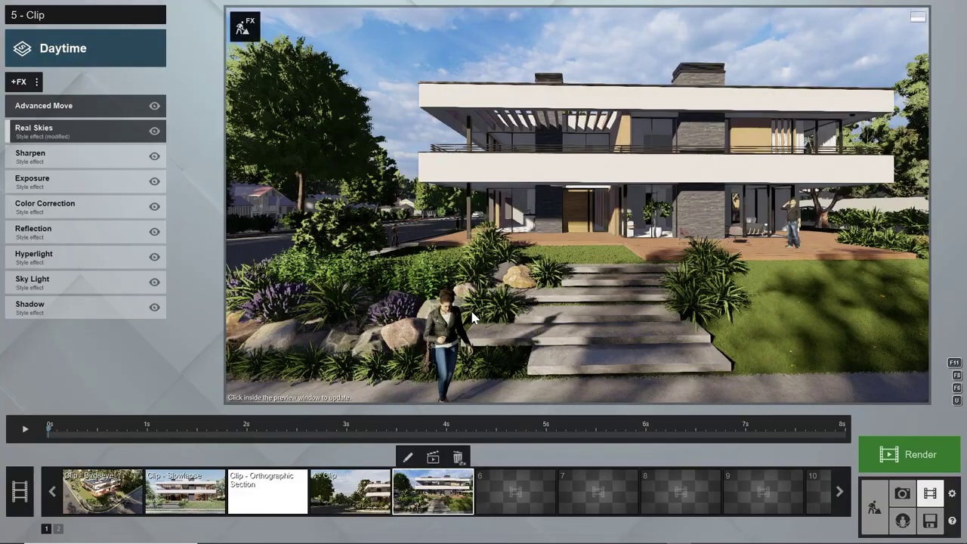